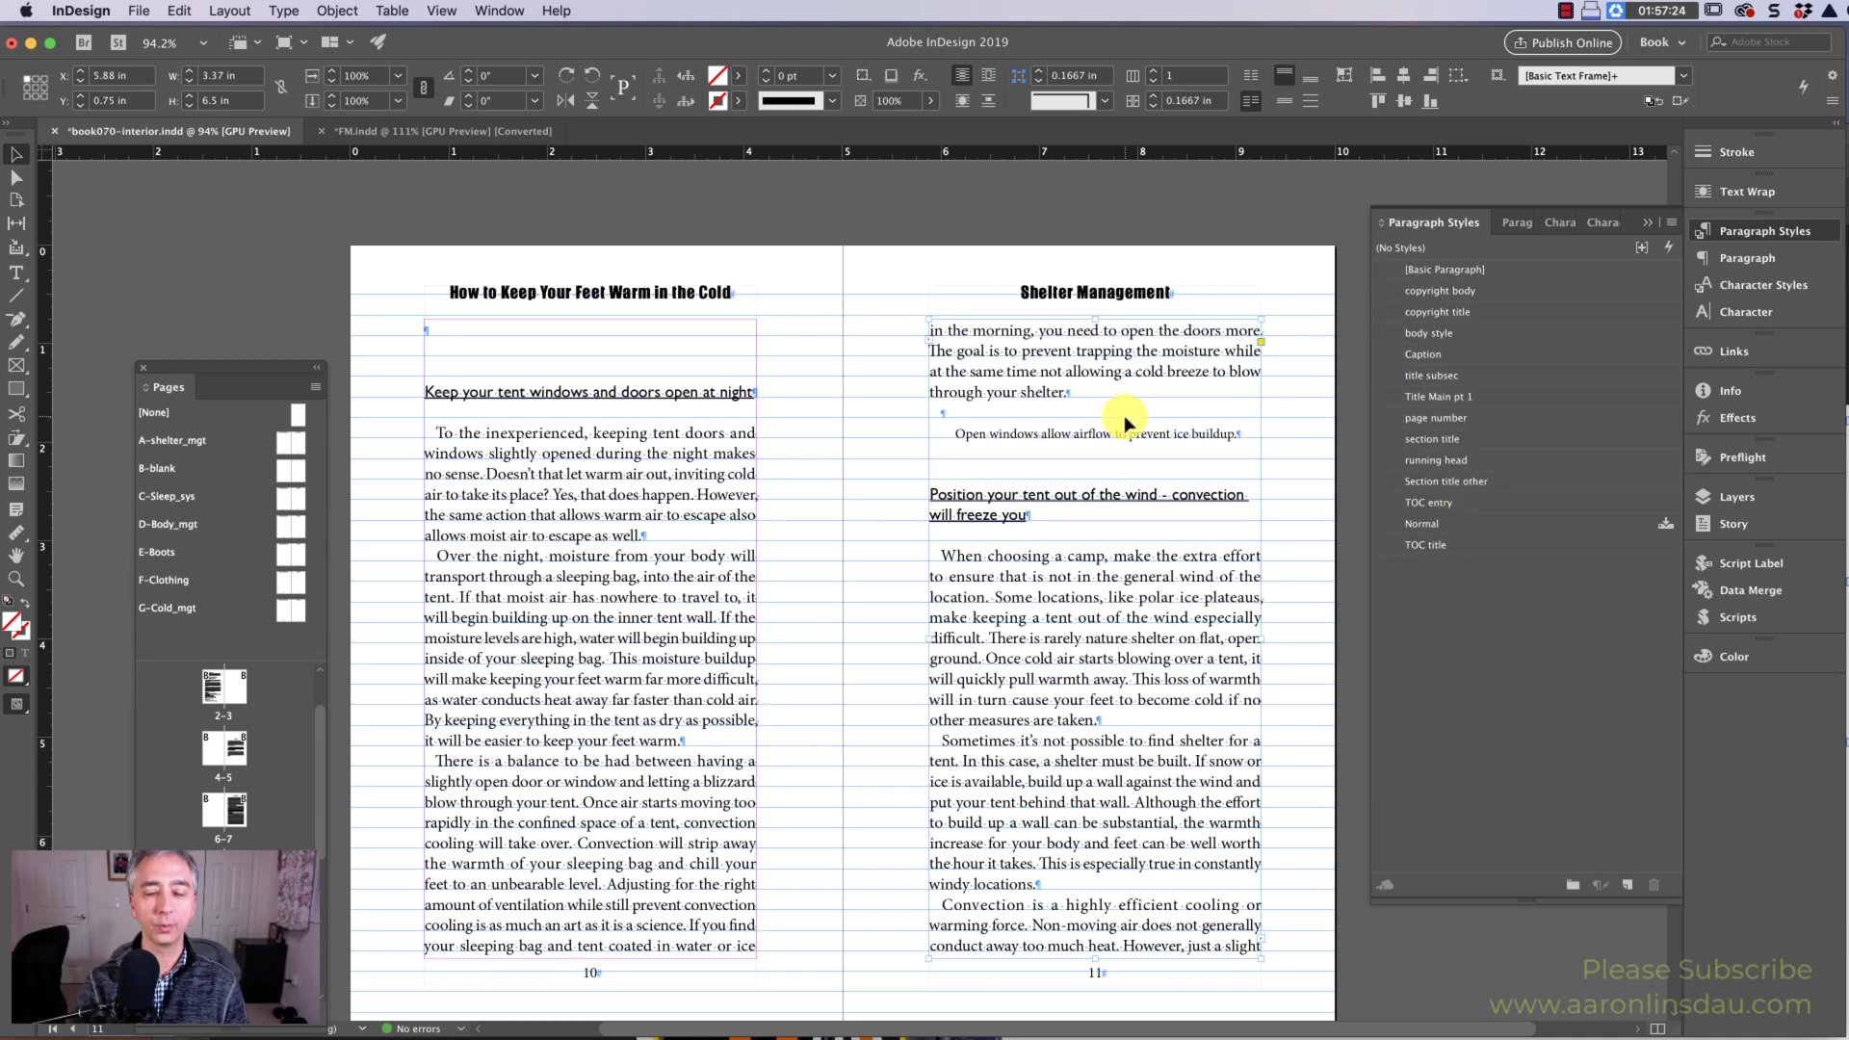
# Enter the 'Position your tent out of the wind' body text on page 11 and zoom to 160.6%.
pyautogui.doubleClick(982, 587)
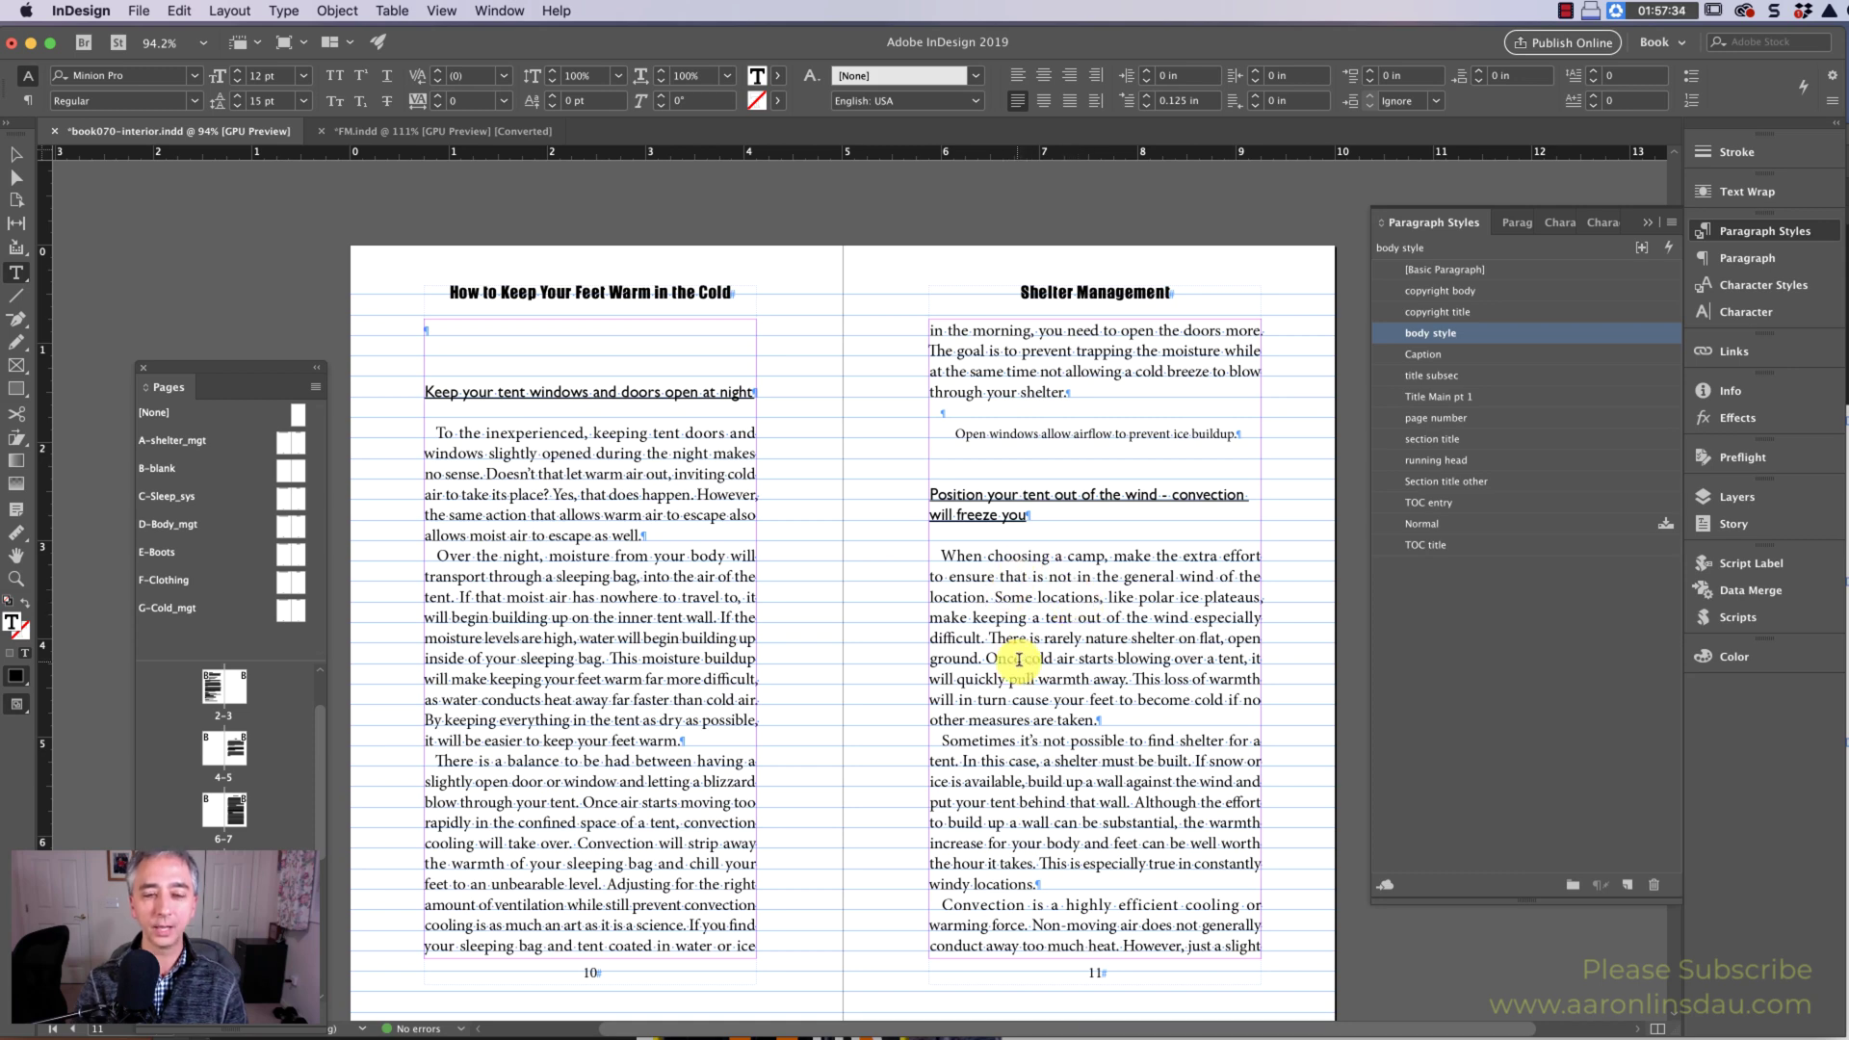
pyautogui.scroll(3, 1081, 576)
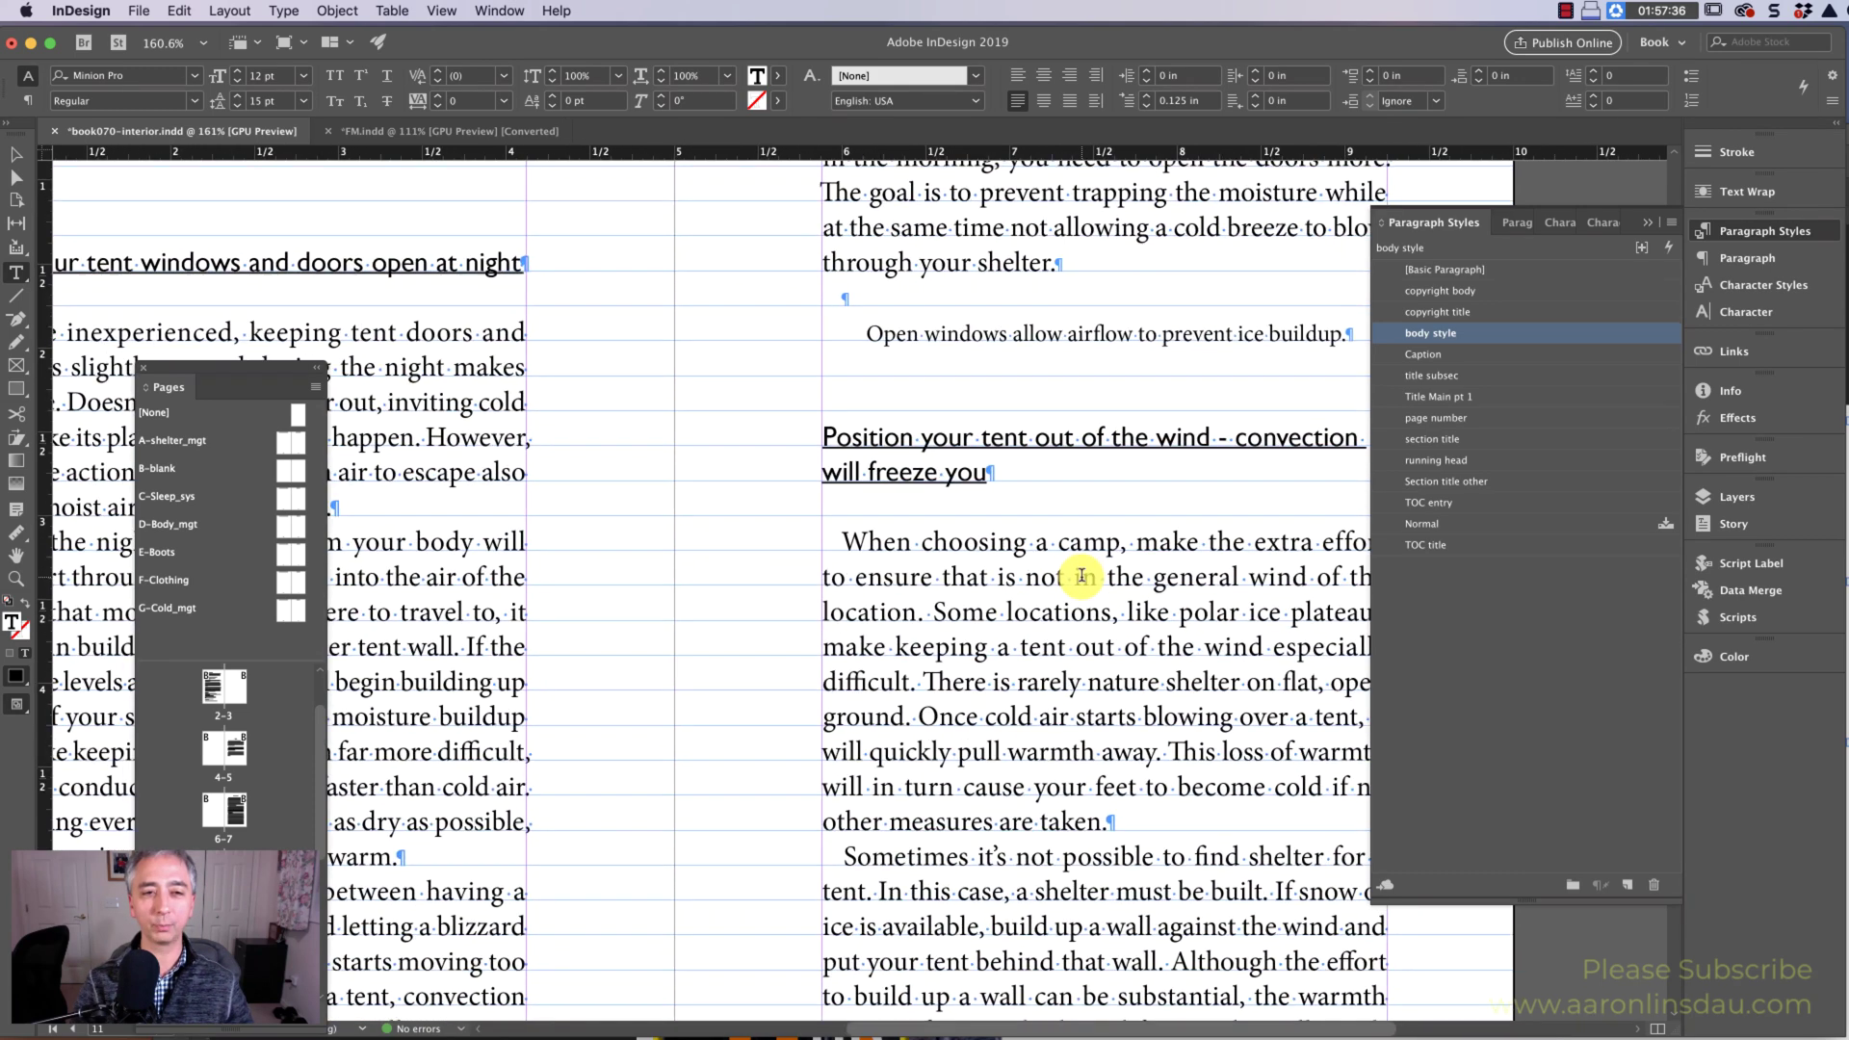
pyautogui.hscroll(5, 1081, 576)
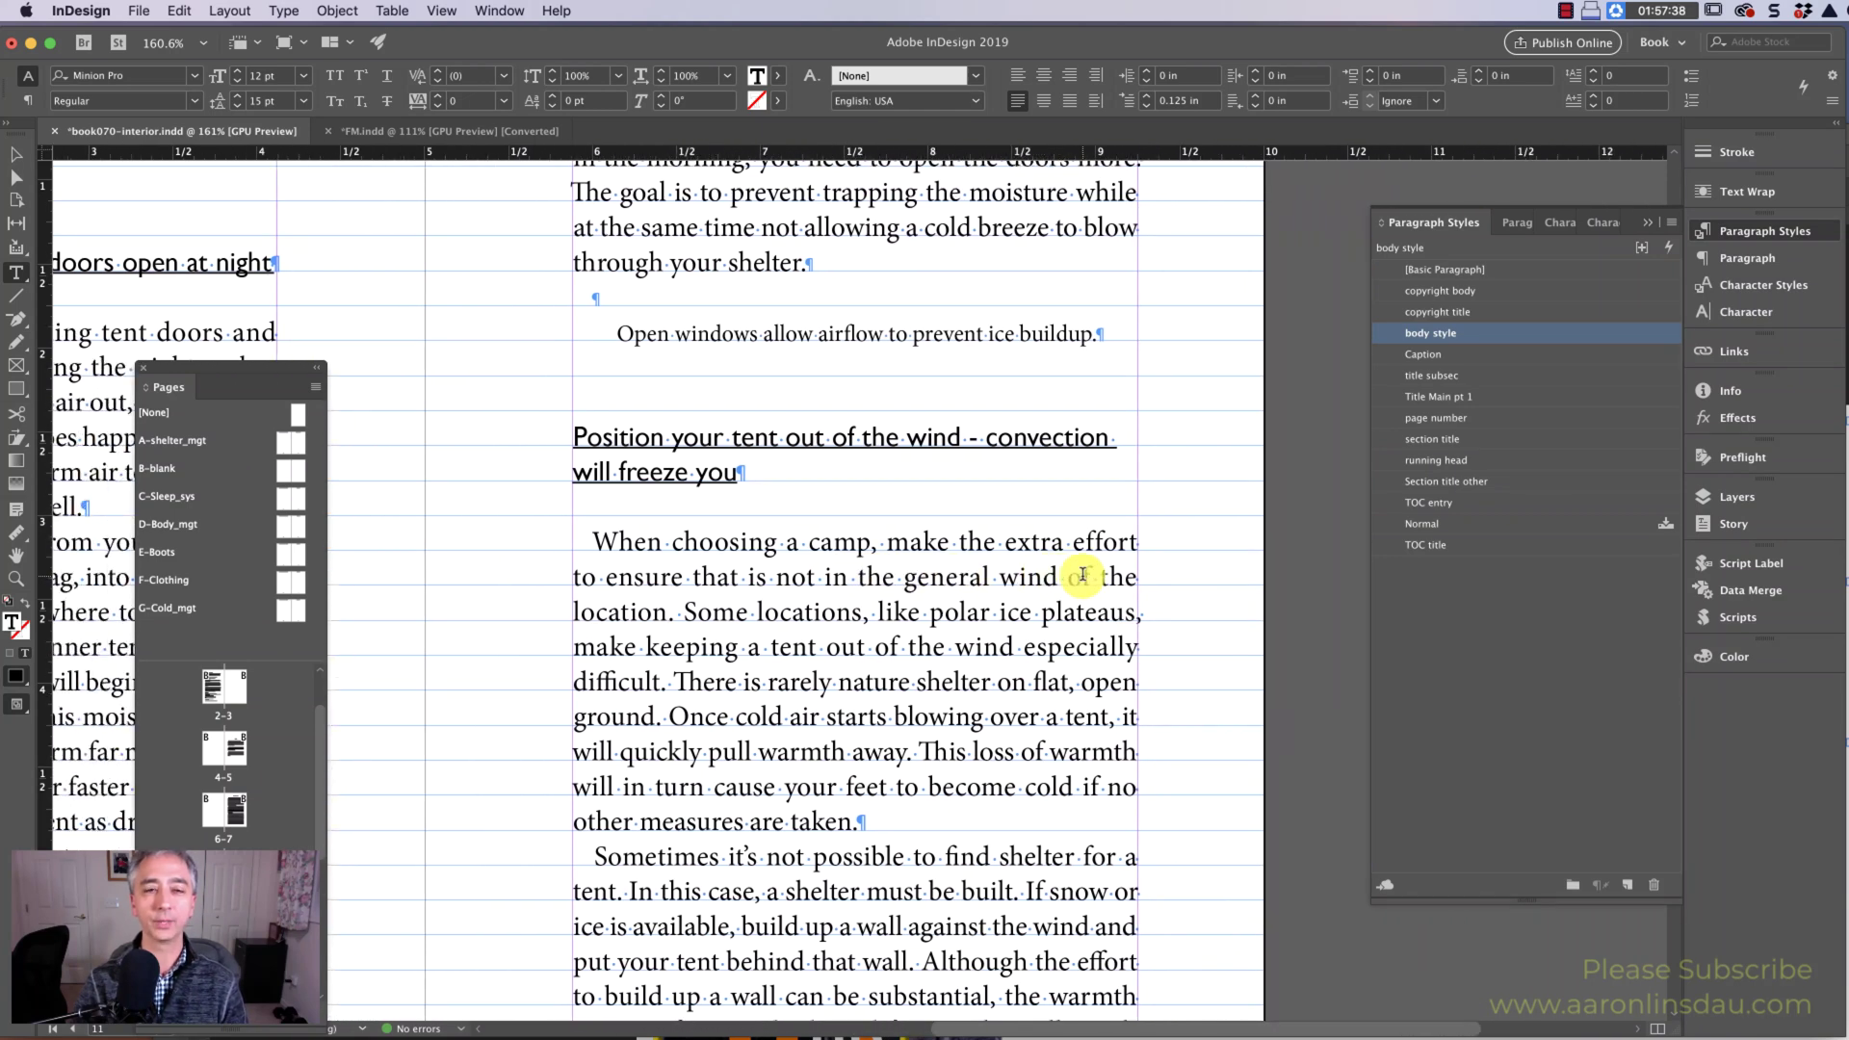
# Choose Hide Baseline Grid under View > Grids & Guides.
pyautogui.click(443, 10)
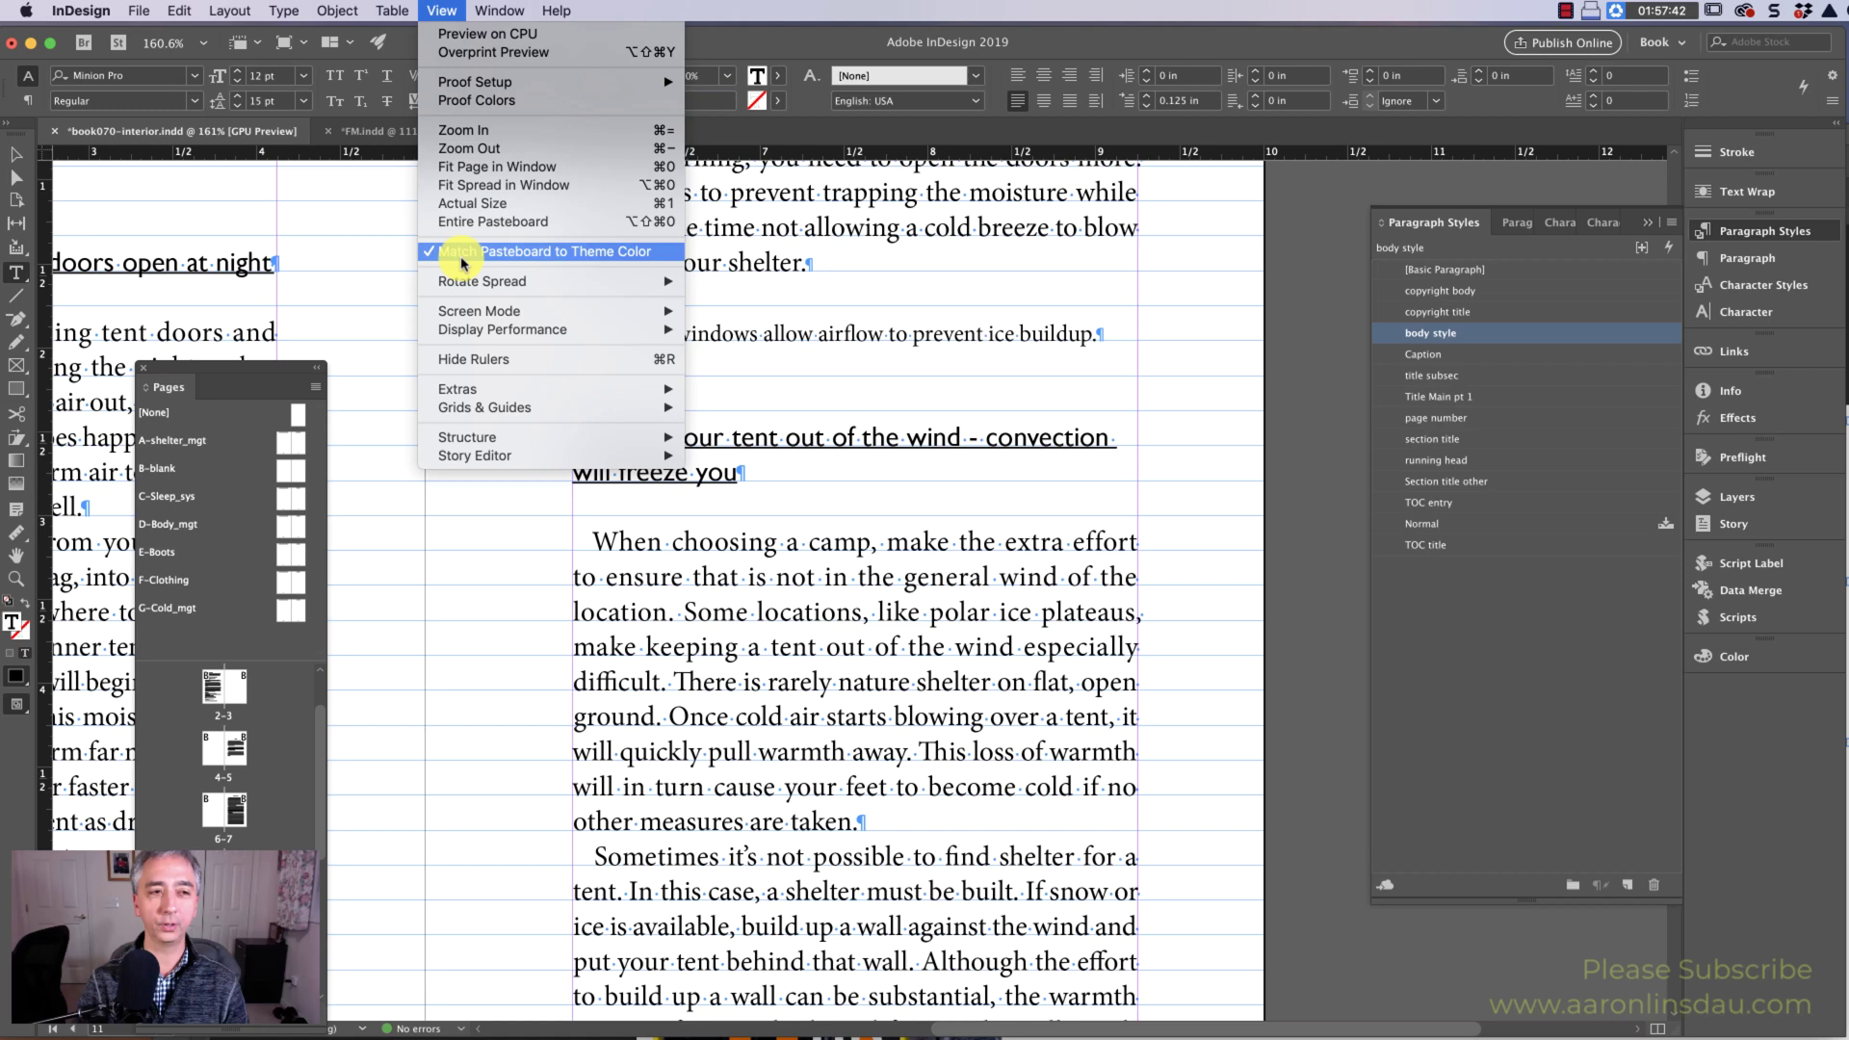
pyautogui.moveTo(491, 416)
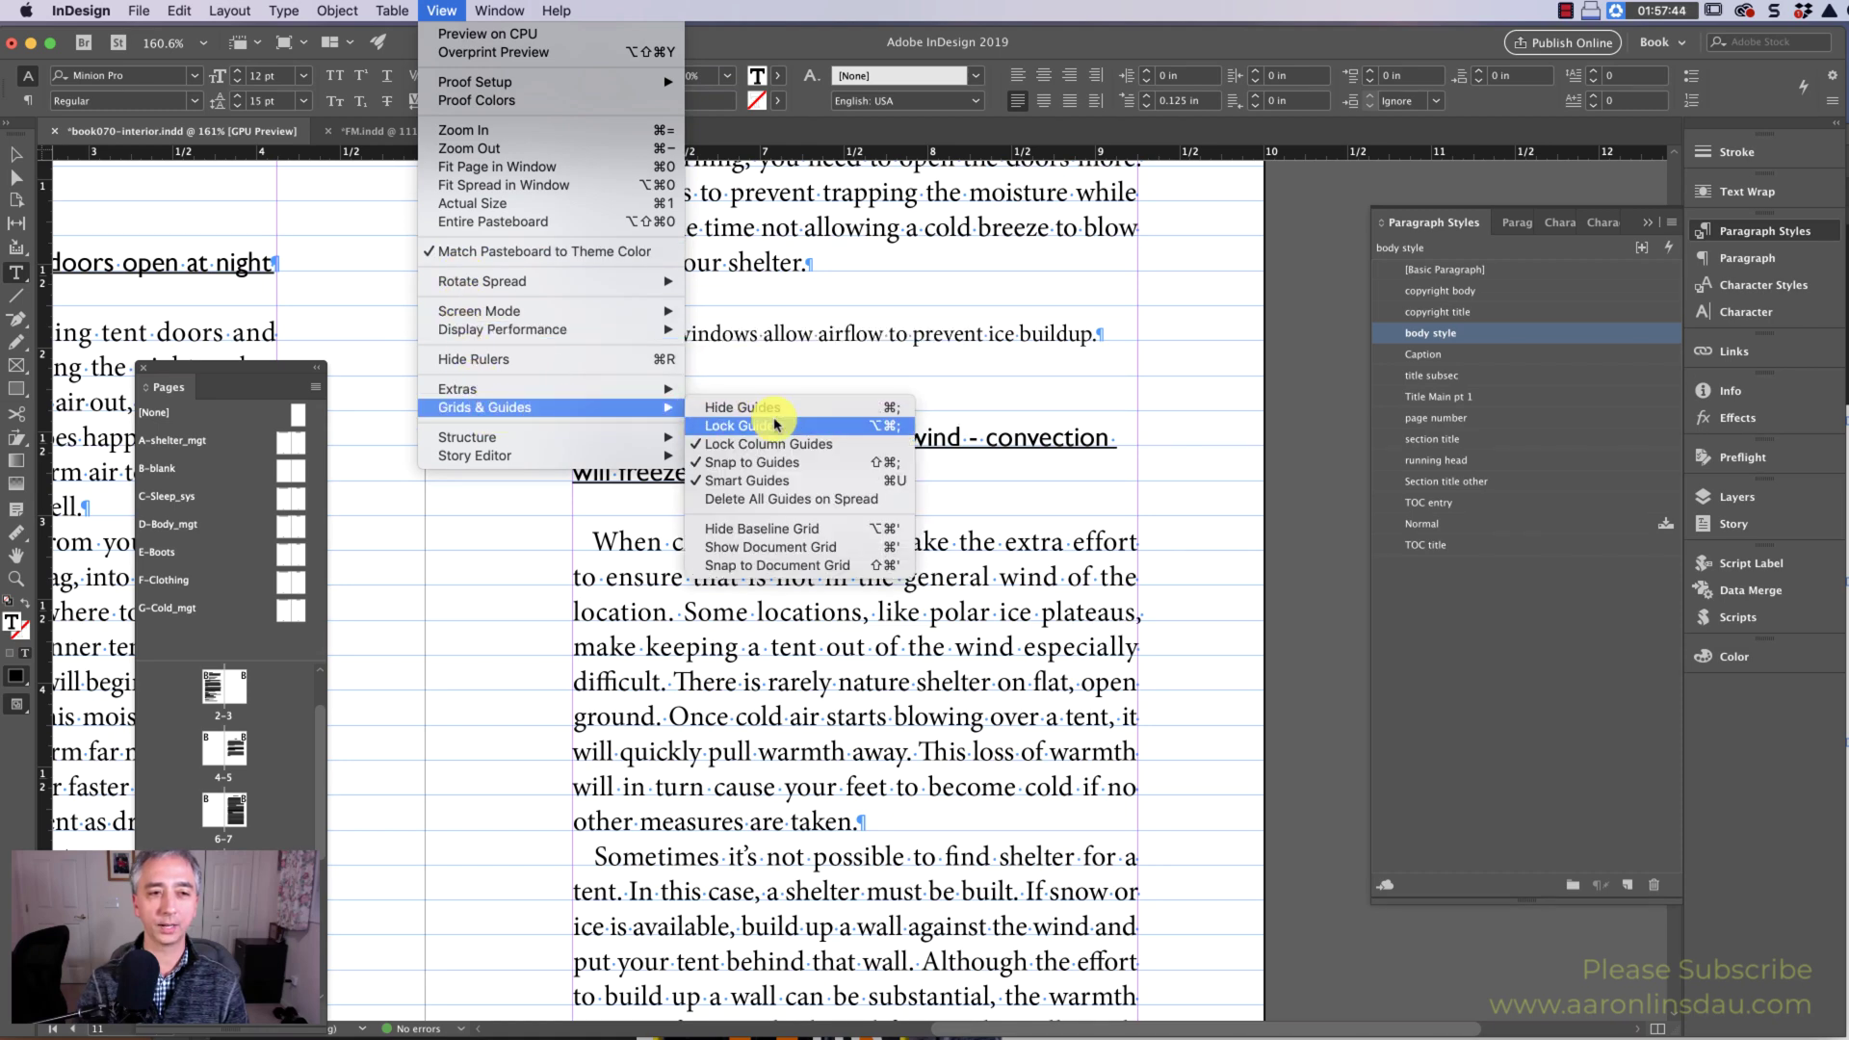
pyautogui.click(785, 532)
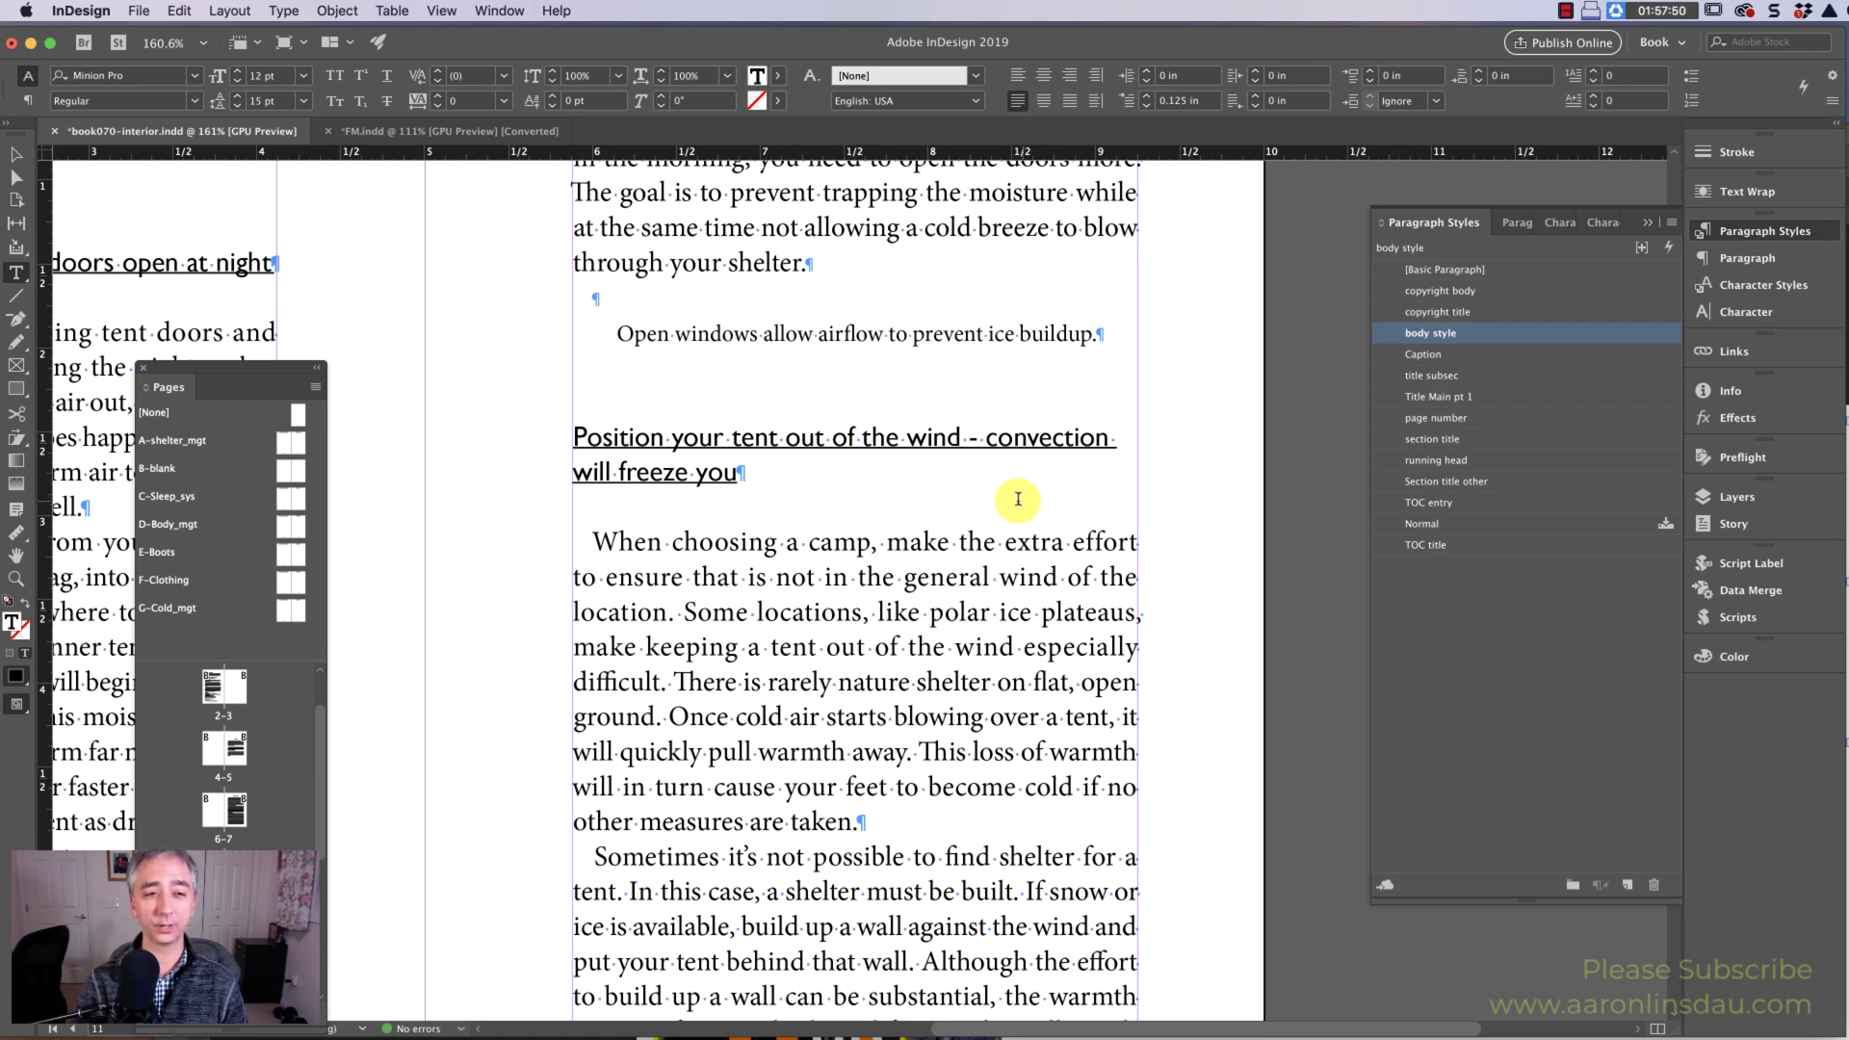
# In the body style settings, test 16 pt leading, then return it to 15 pt.
pyautogui.doubleClick(1476, 337)
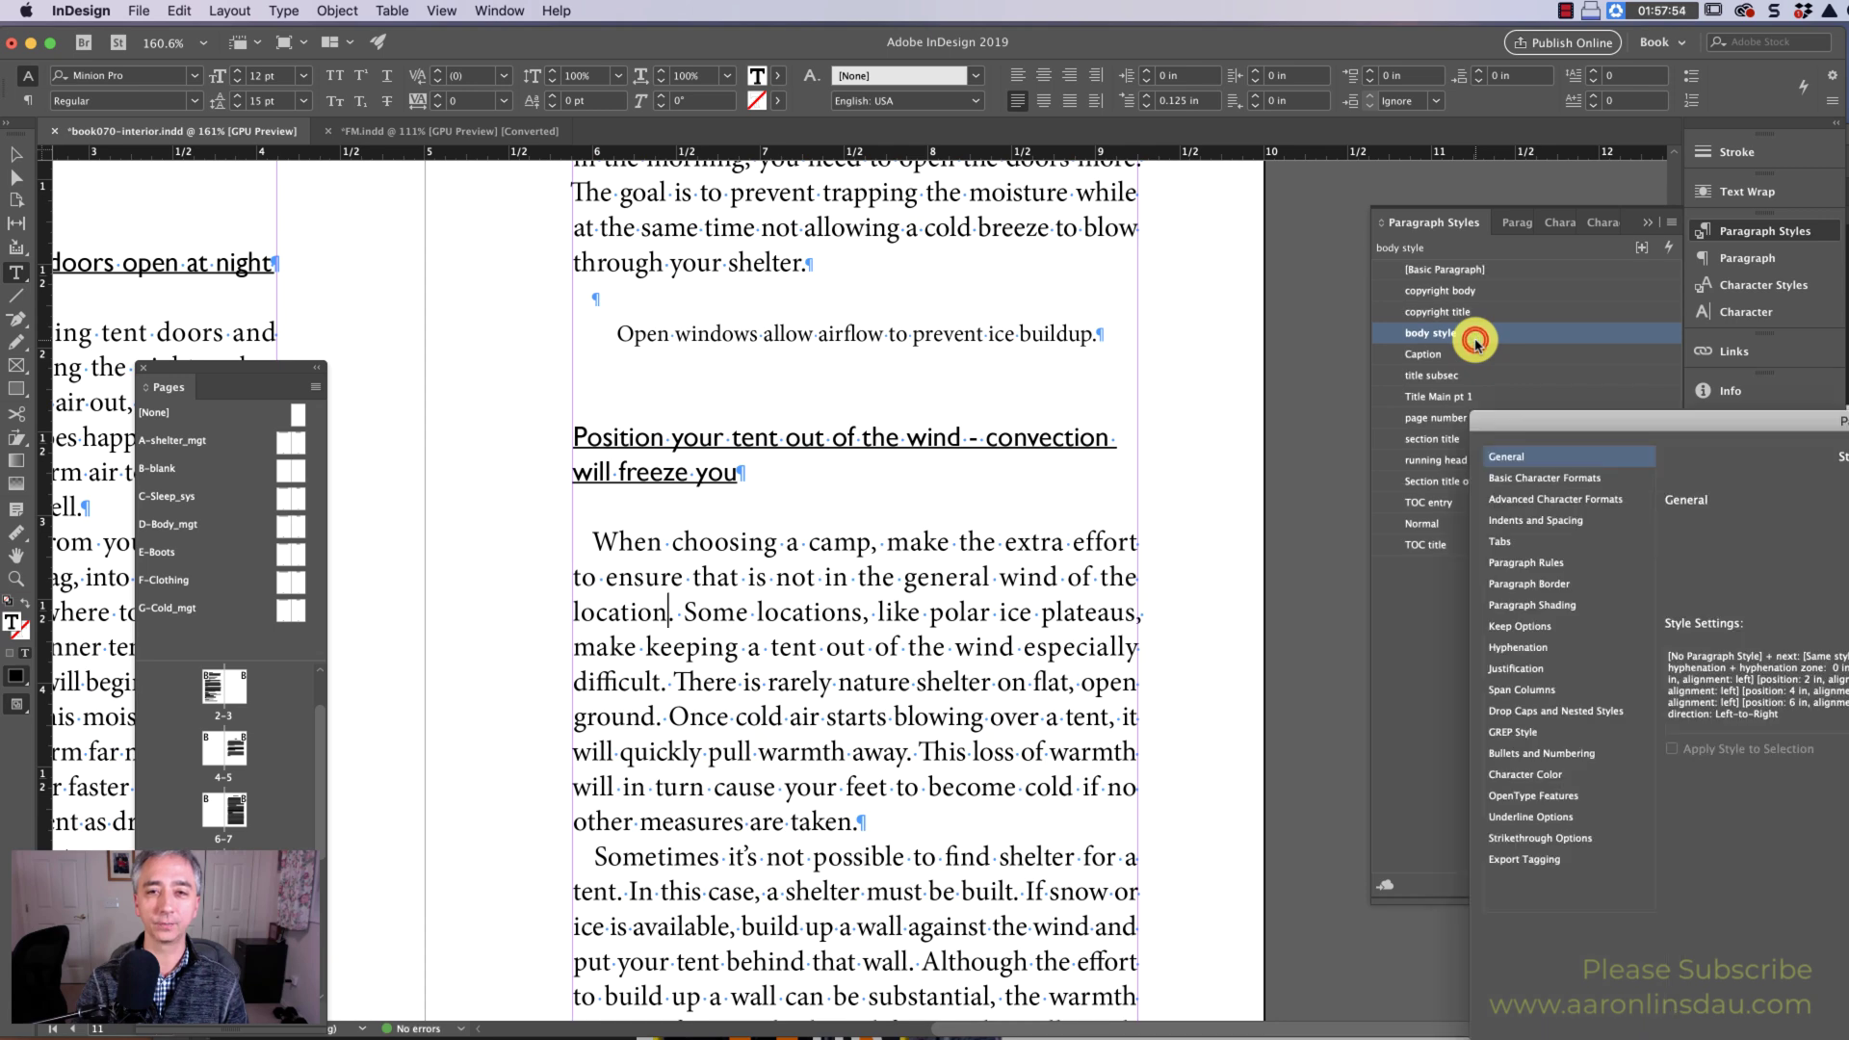
pyautogui.click(1540, 478)
pyautogui.moveTo(1614, 427); pyautogui.dragTo(1292, 279)
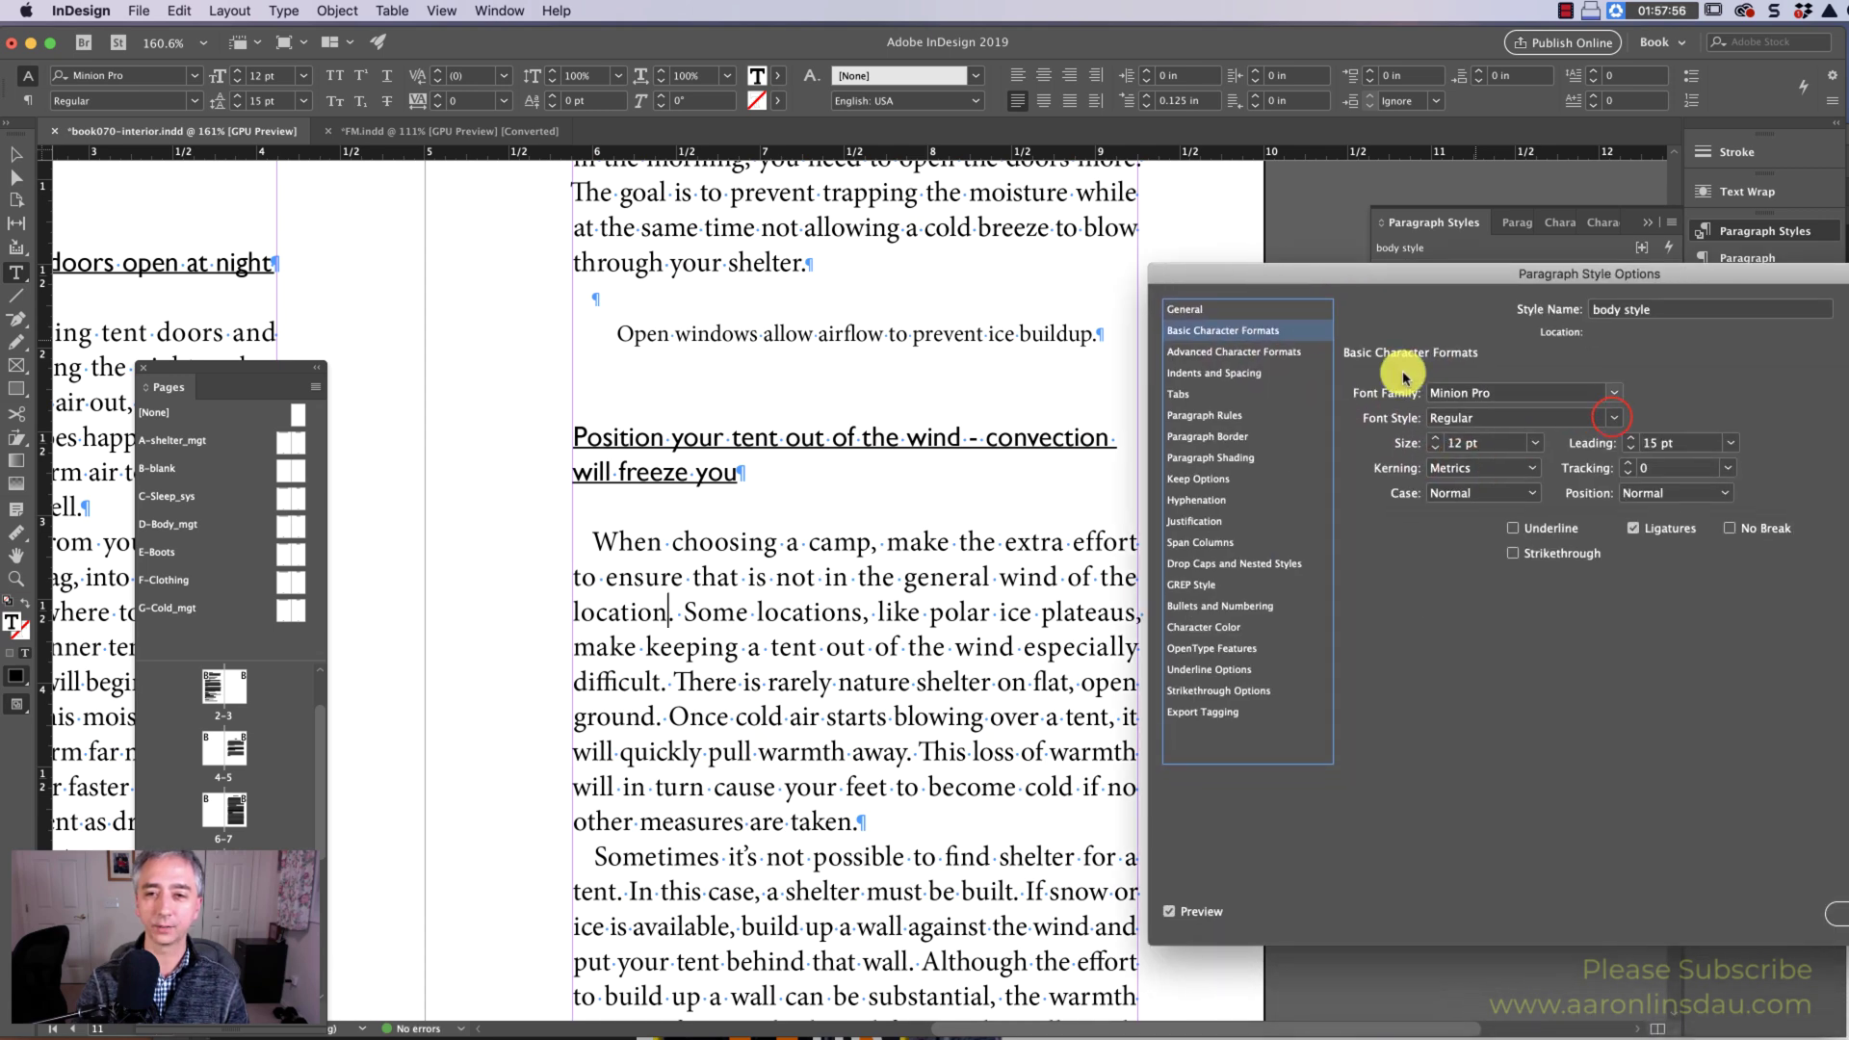
pyautogui.click(1629, 438)
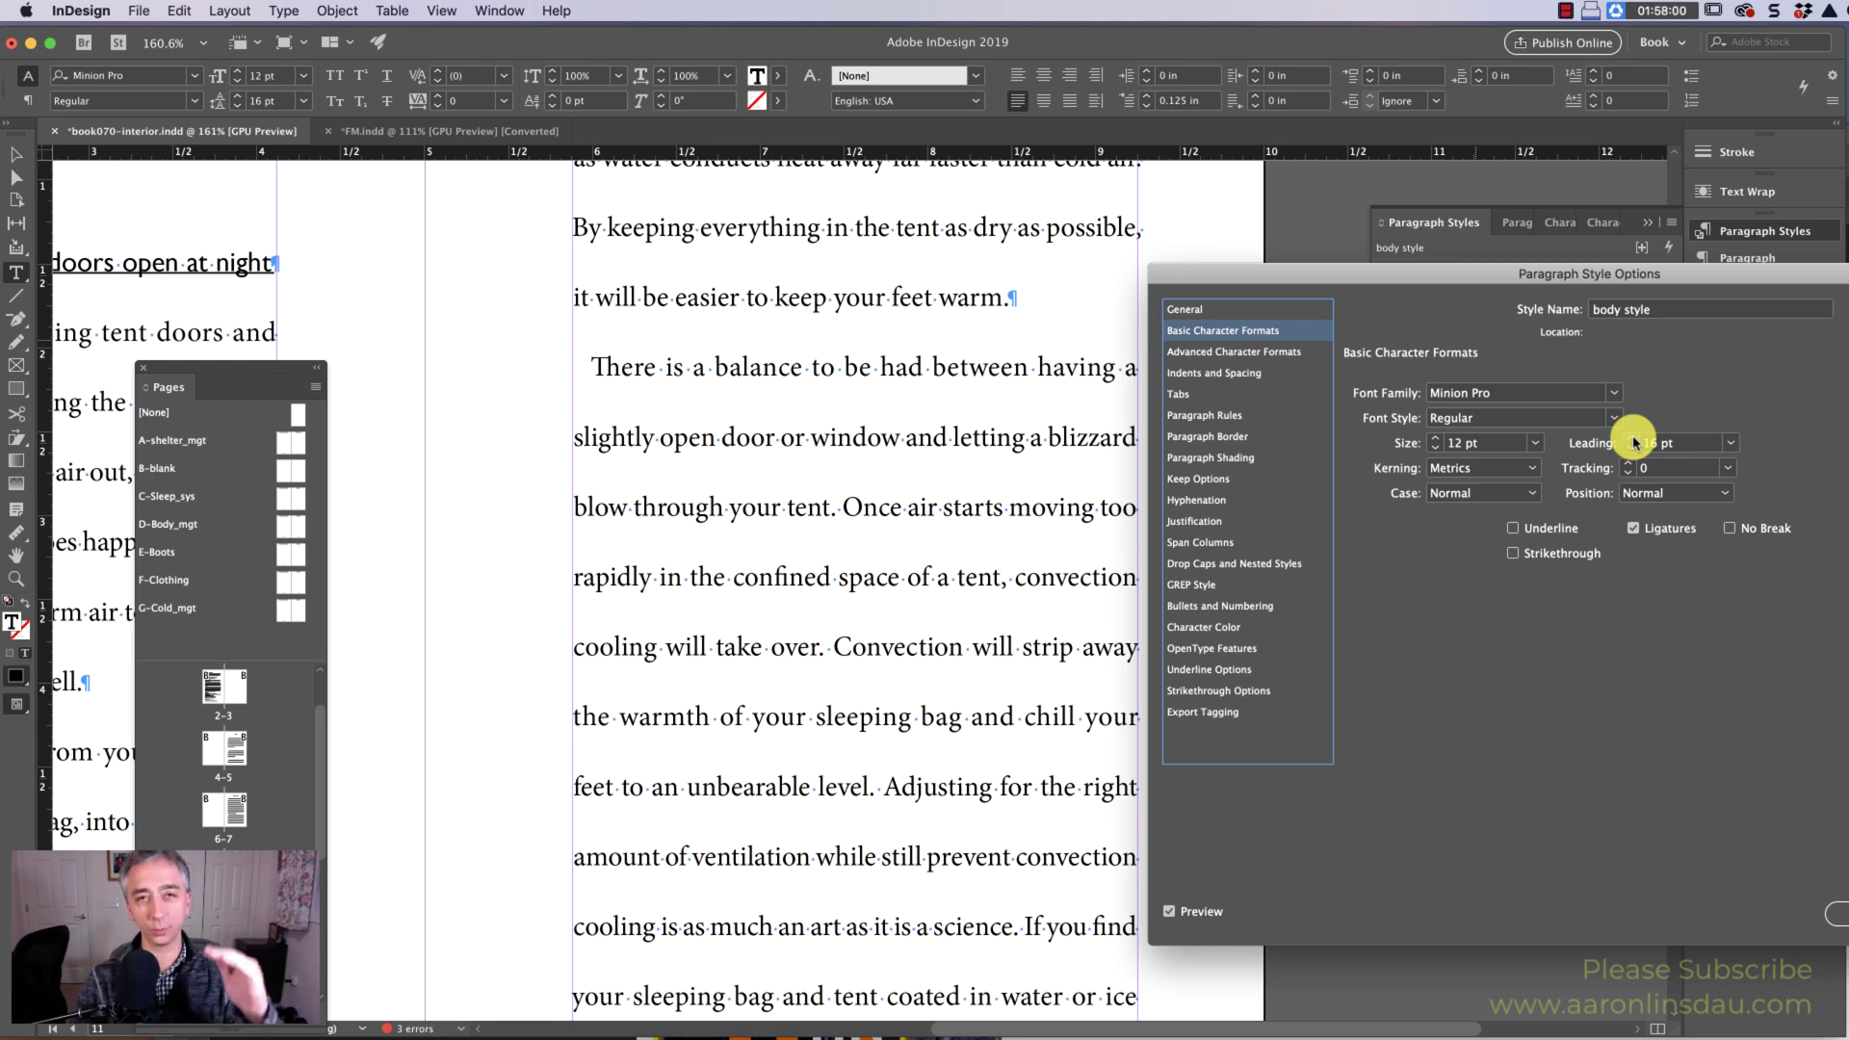
pyautogui.click(1631, 449)
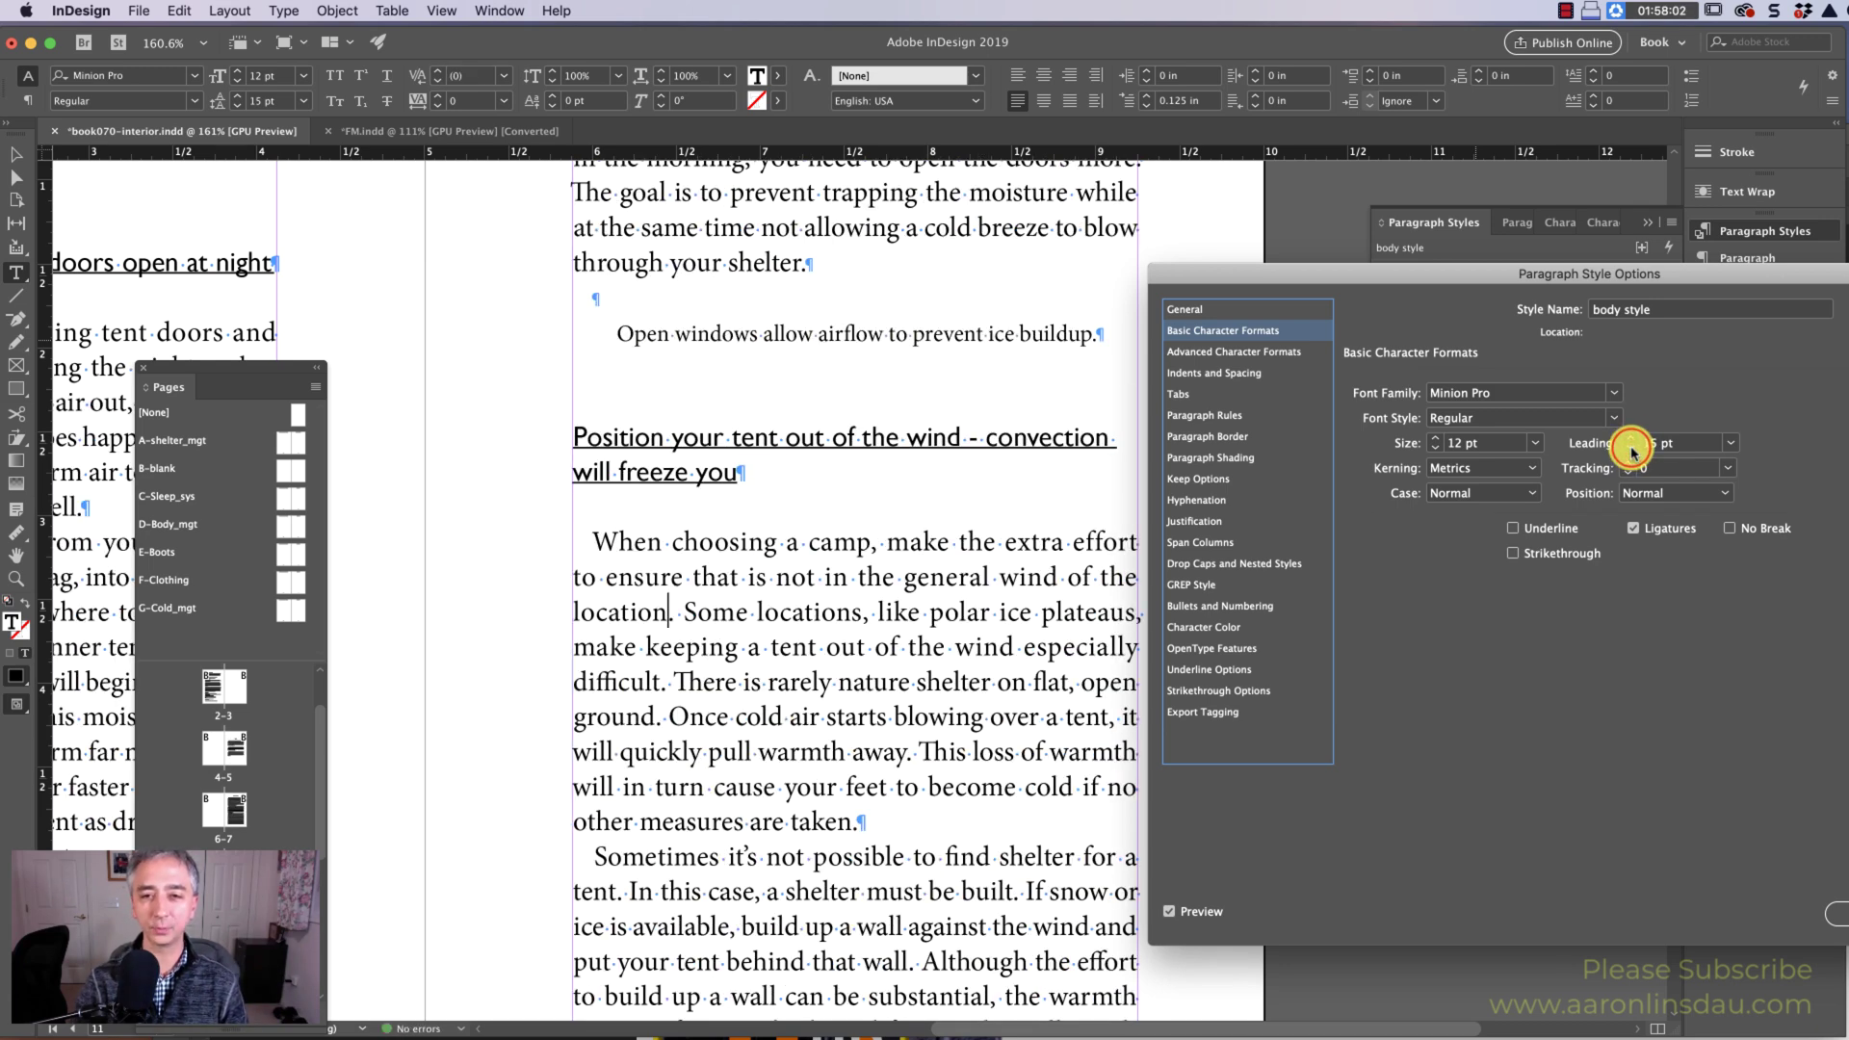
# Set the body style's Align to Grid option to None and confirm.
pyautogui.click(1218, 374)
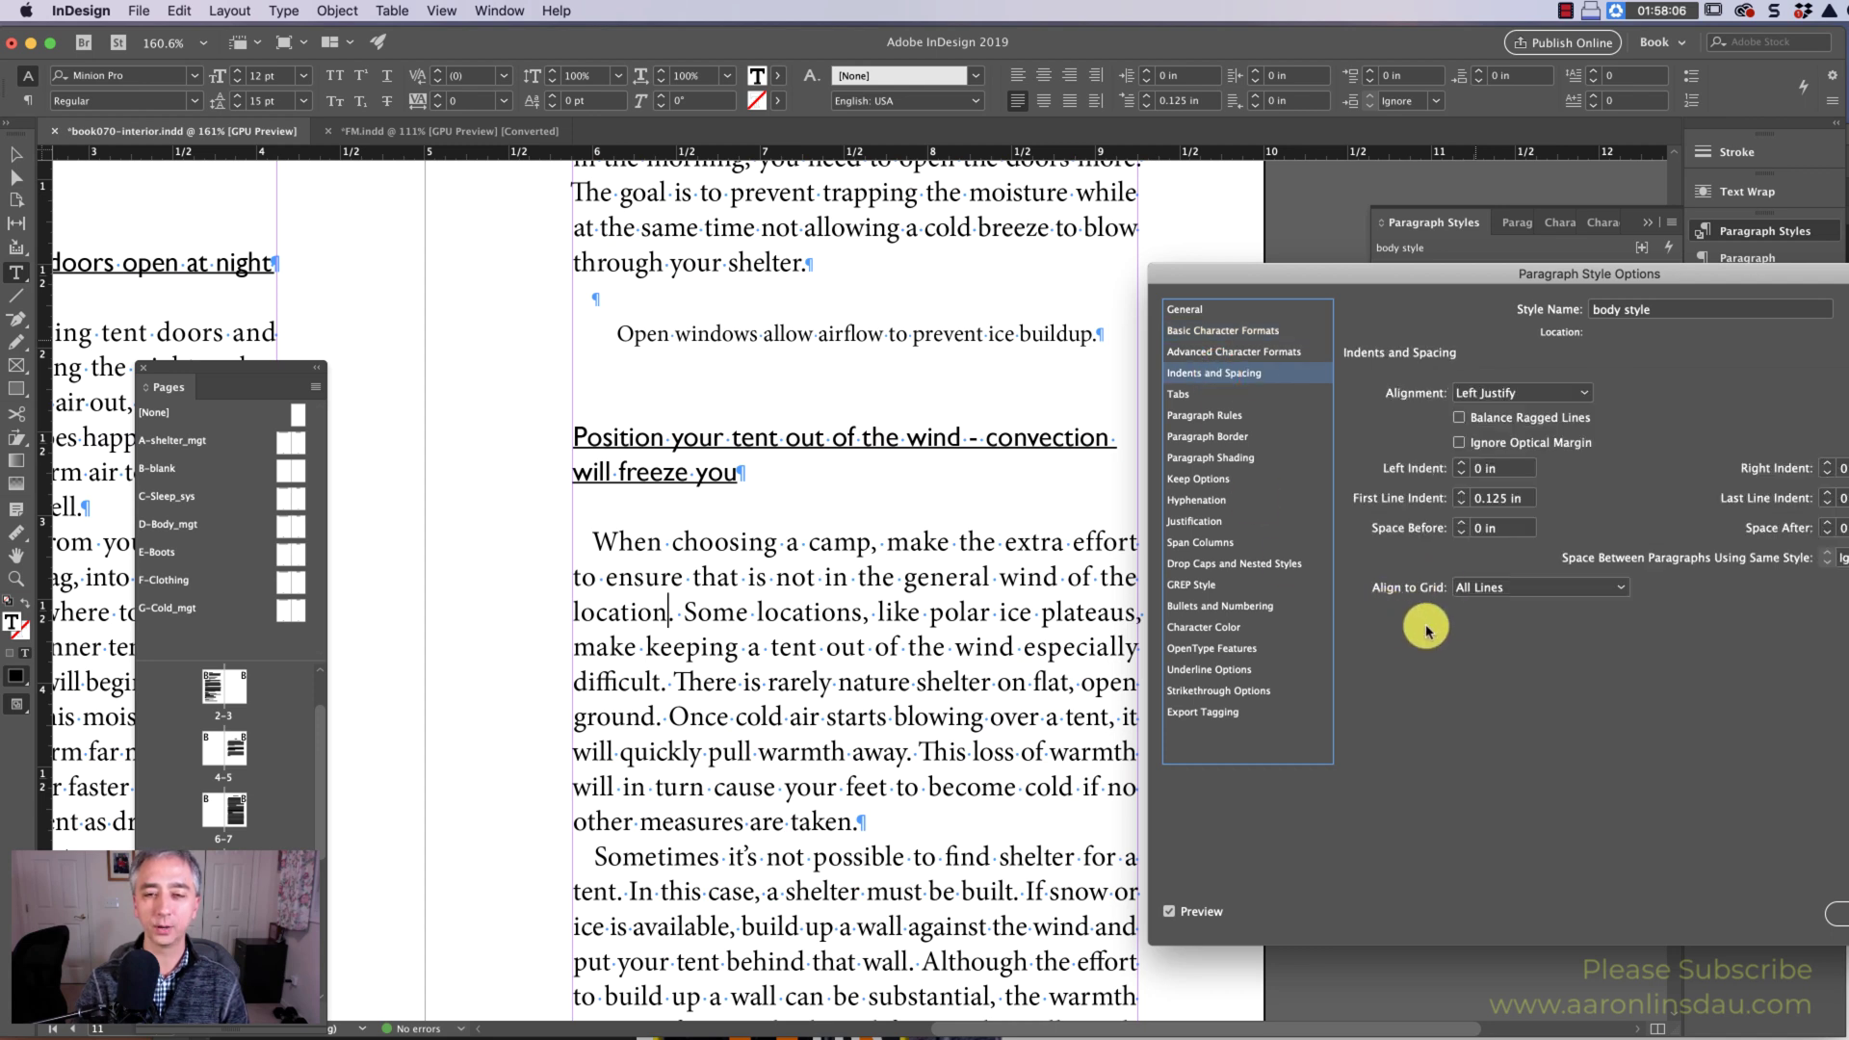
pyautogui.click(1505, 588)
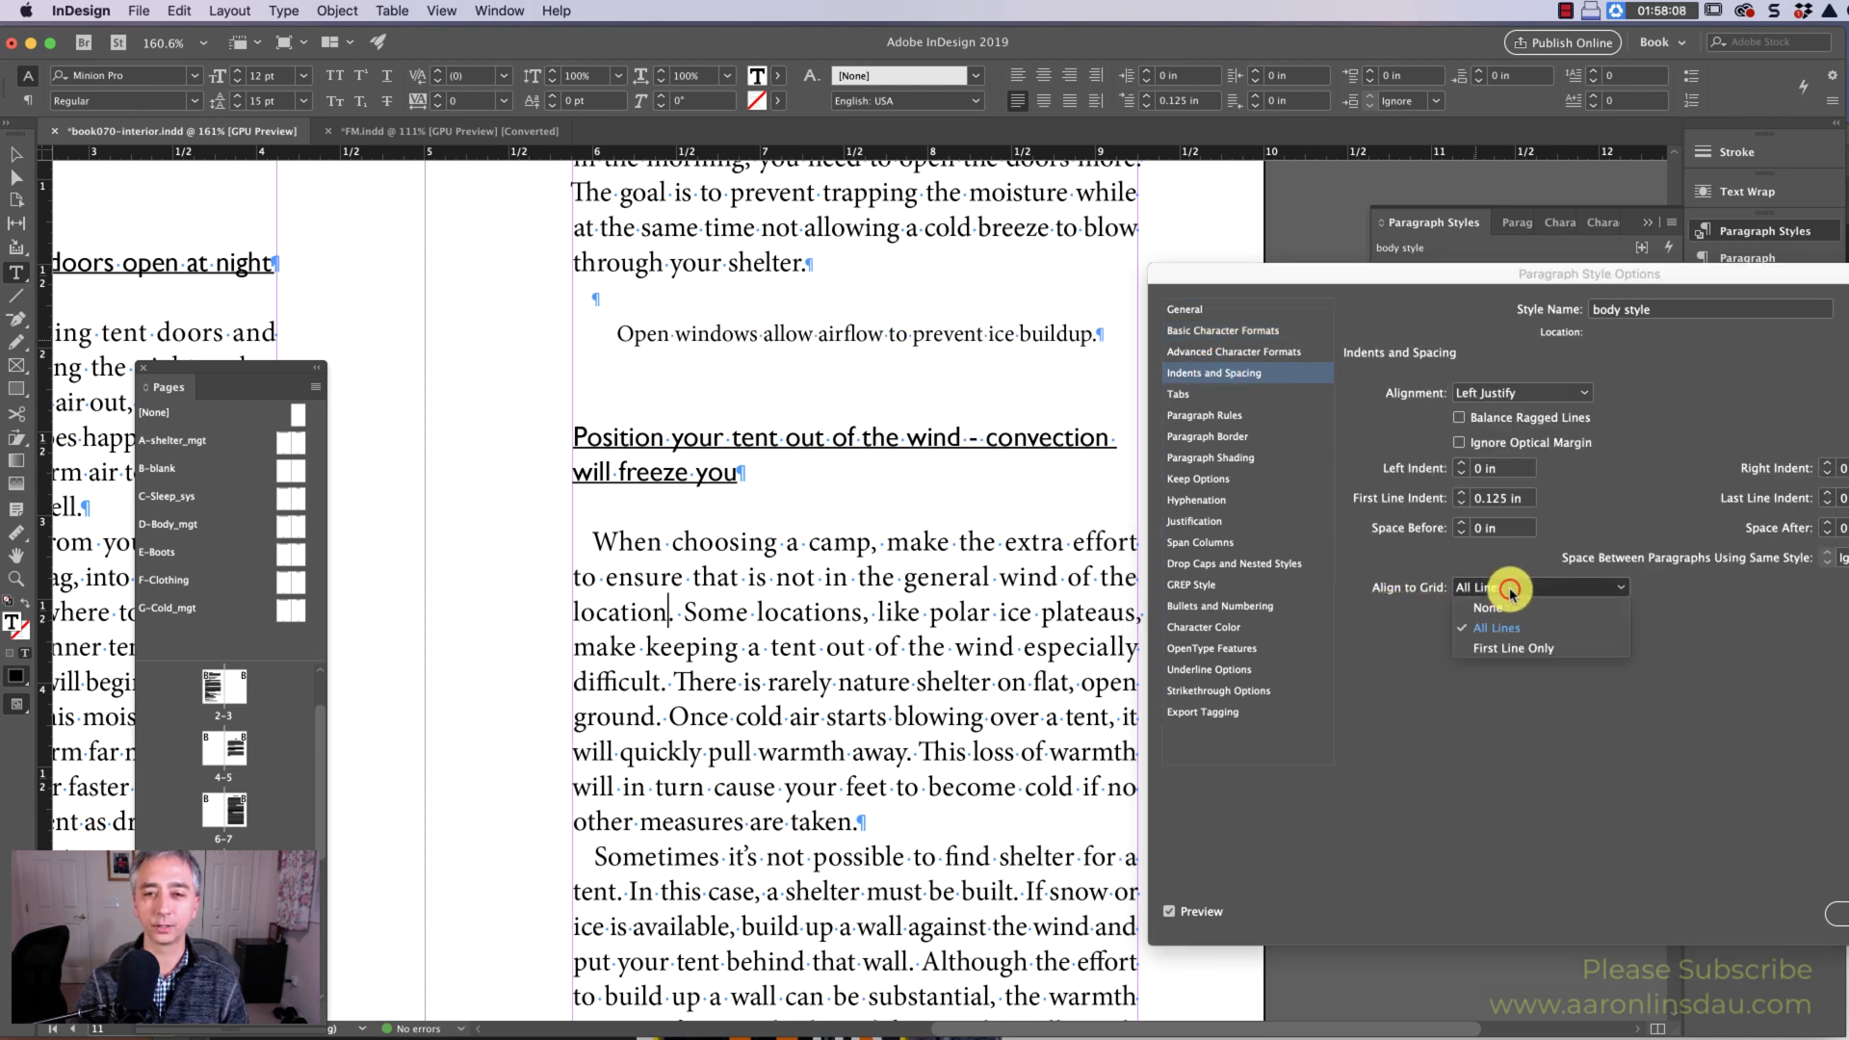
pyautogui.click(1505, 608)
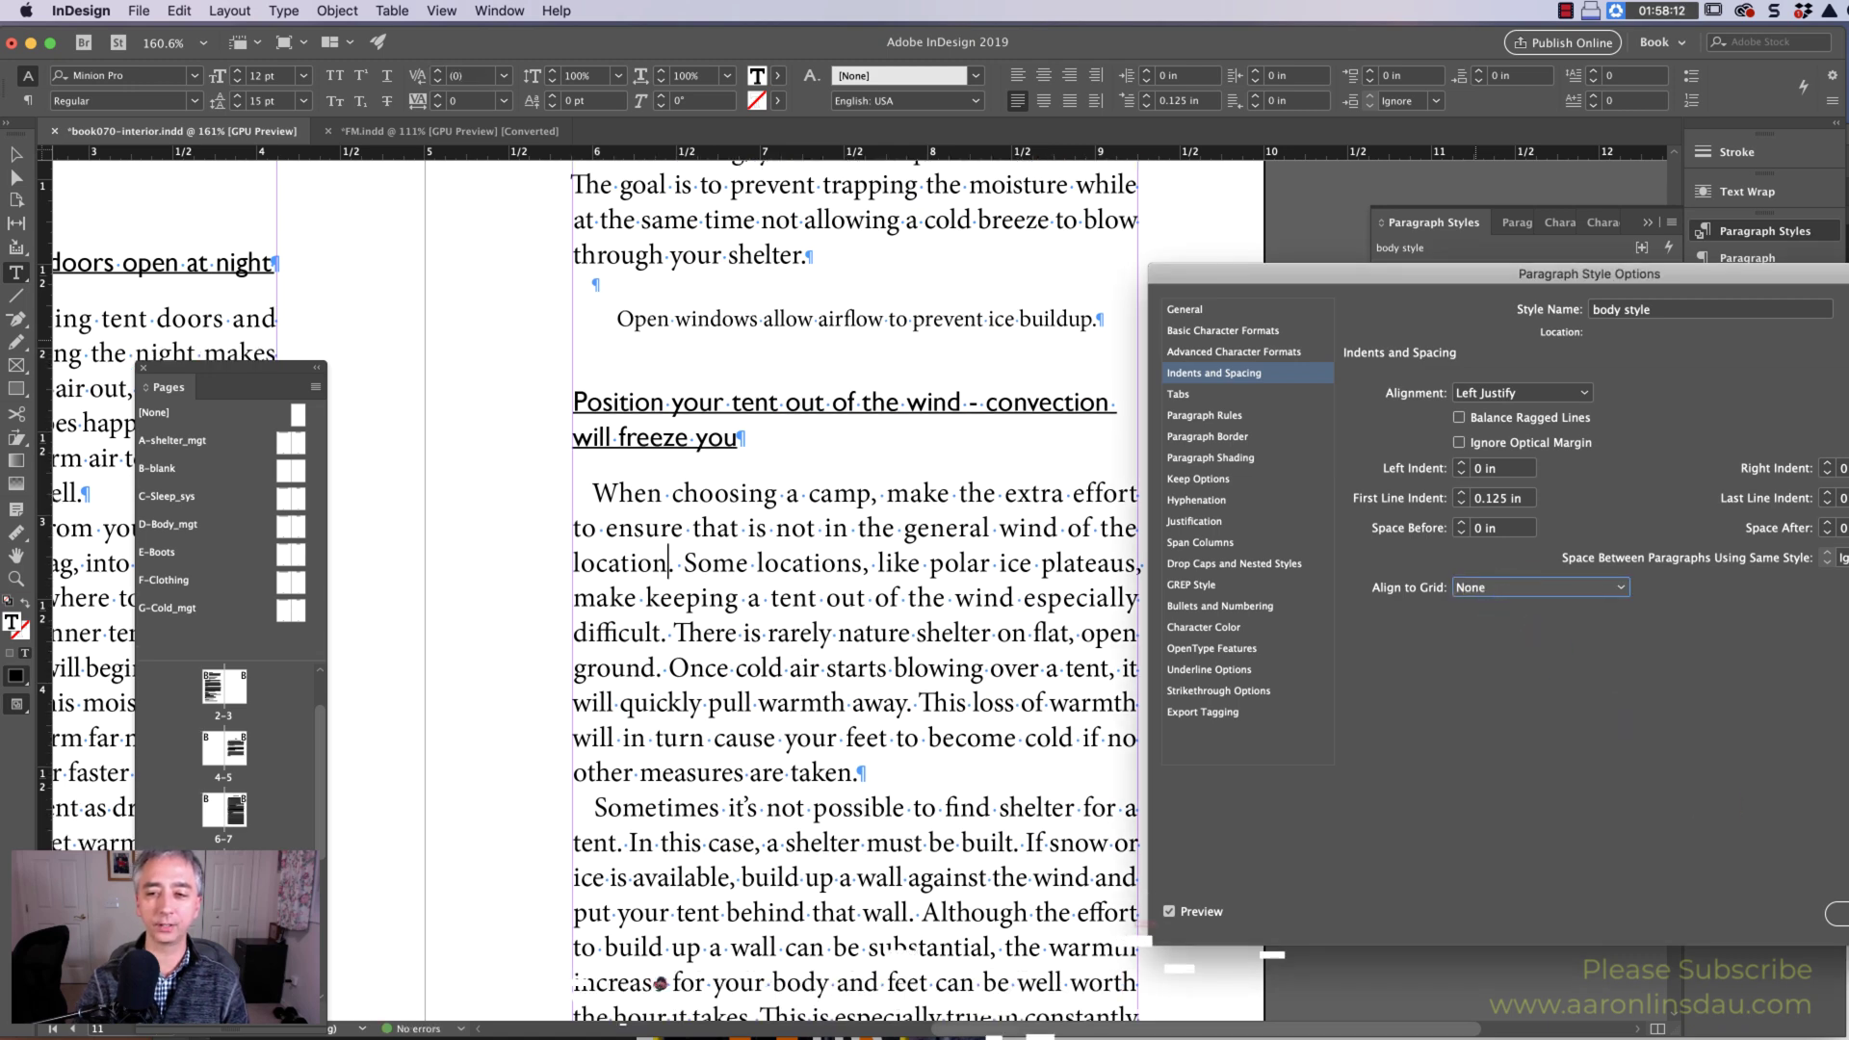
pyautogui.press('Return')
pyautogui.hscroll(-5, 1147, 758)
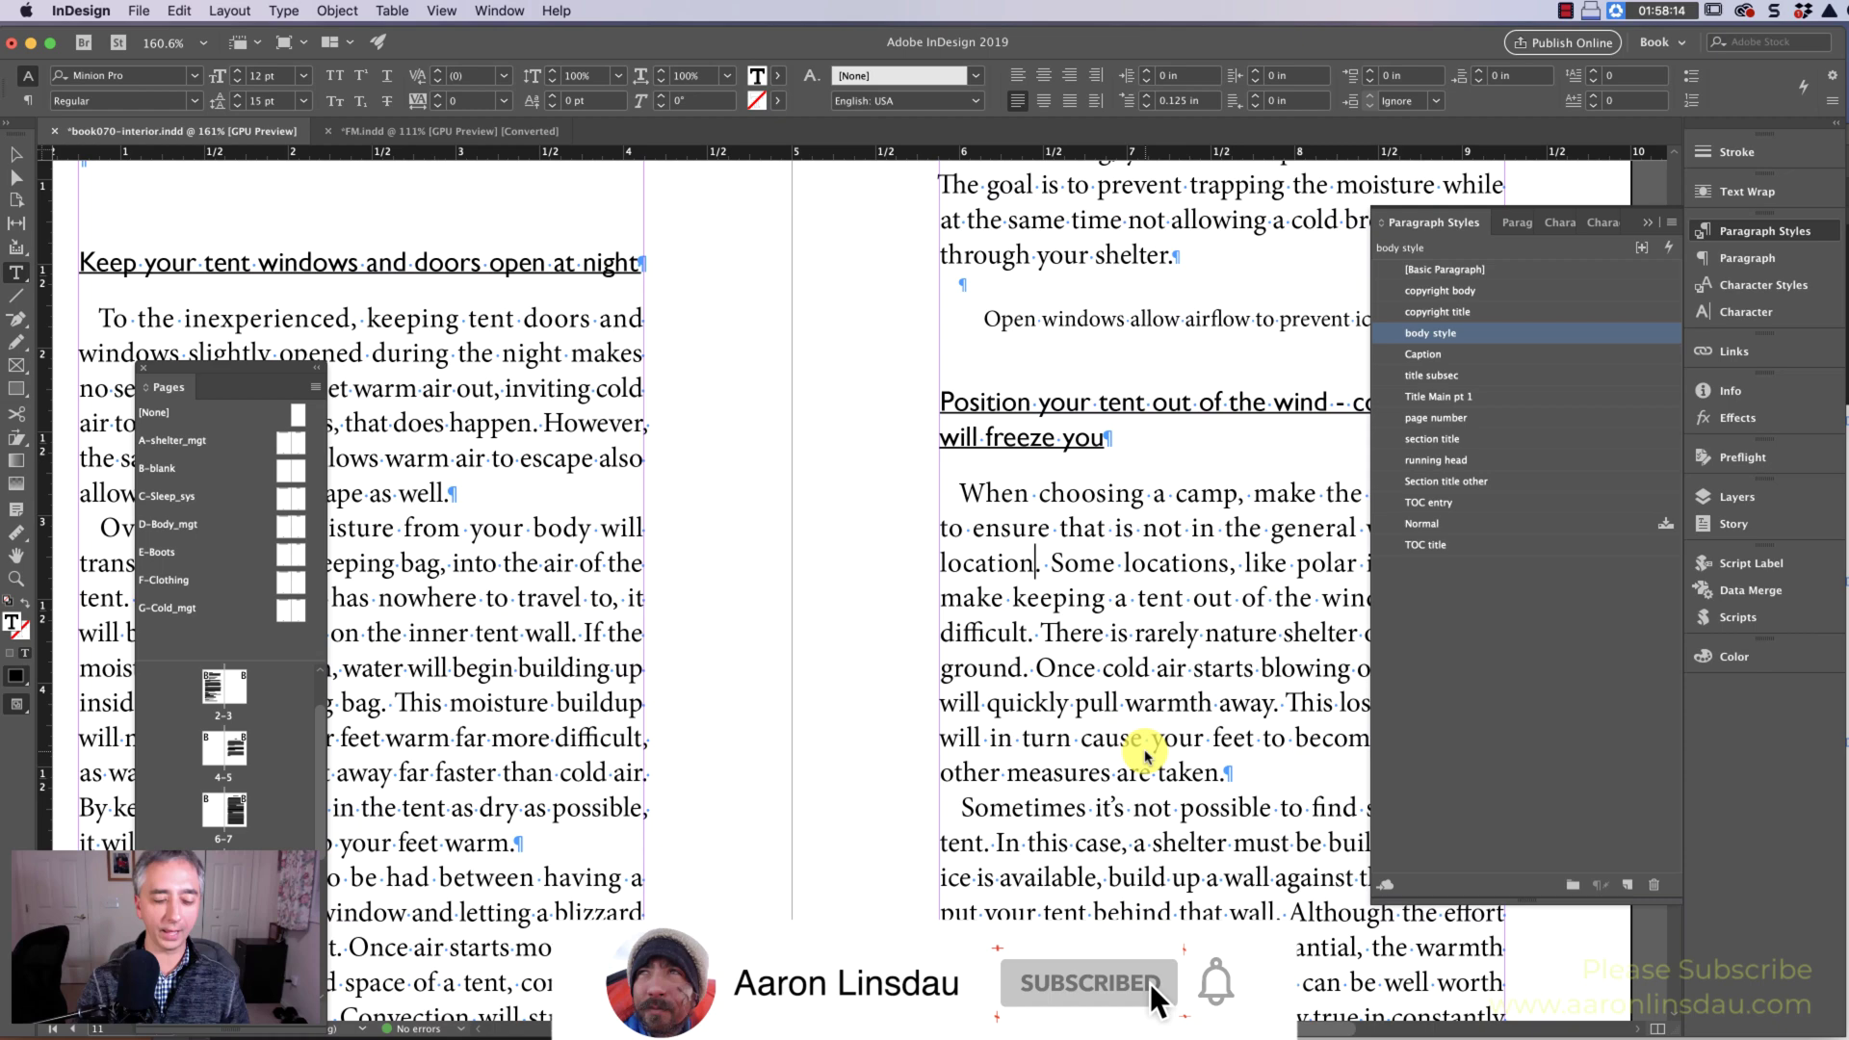
# Zoom out and set the body style's Align to Grid to All Lines.
pyautogui.scroll(-5, 1148, 758)
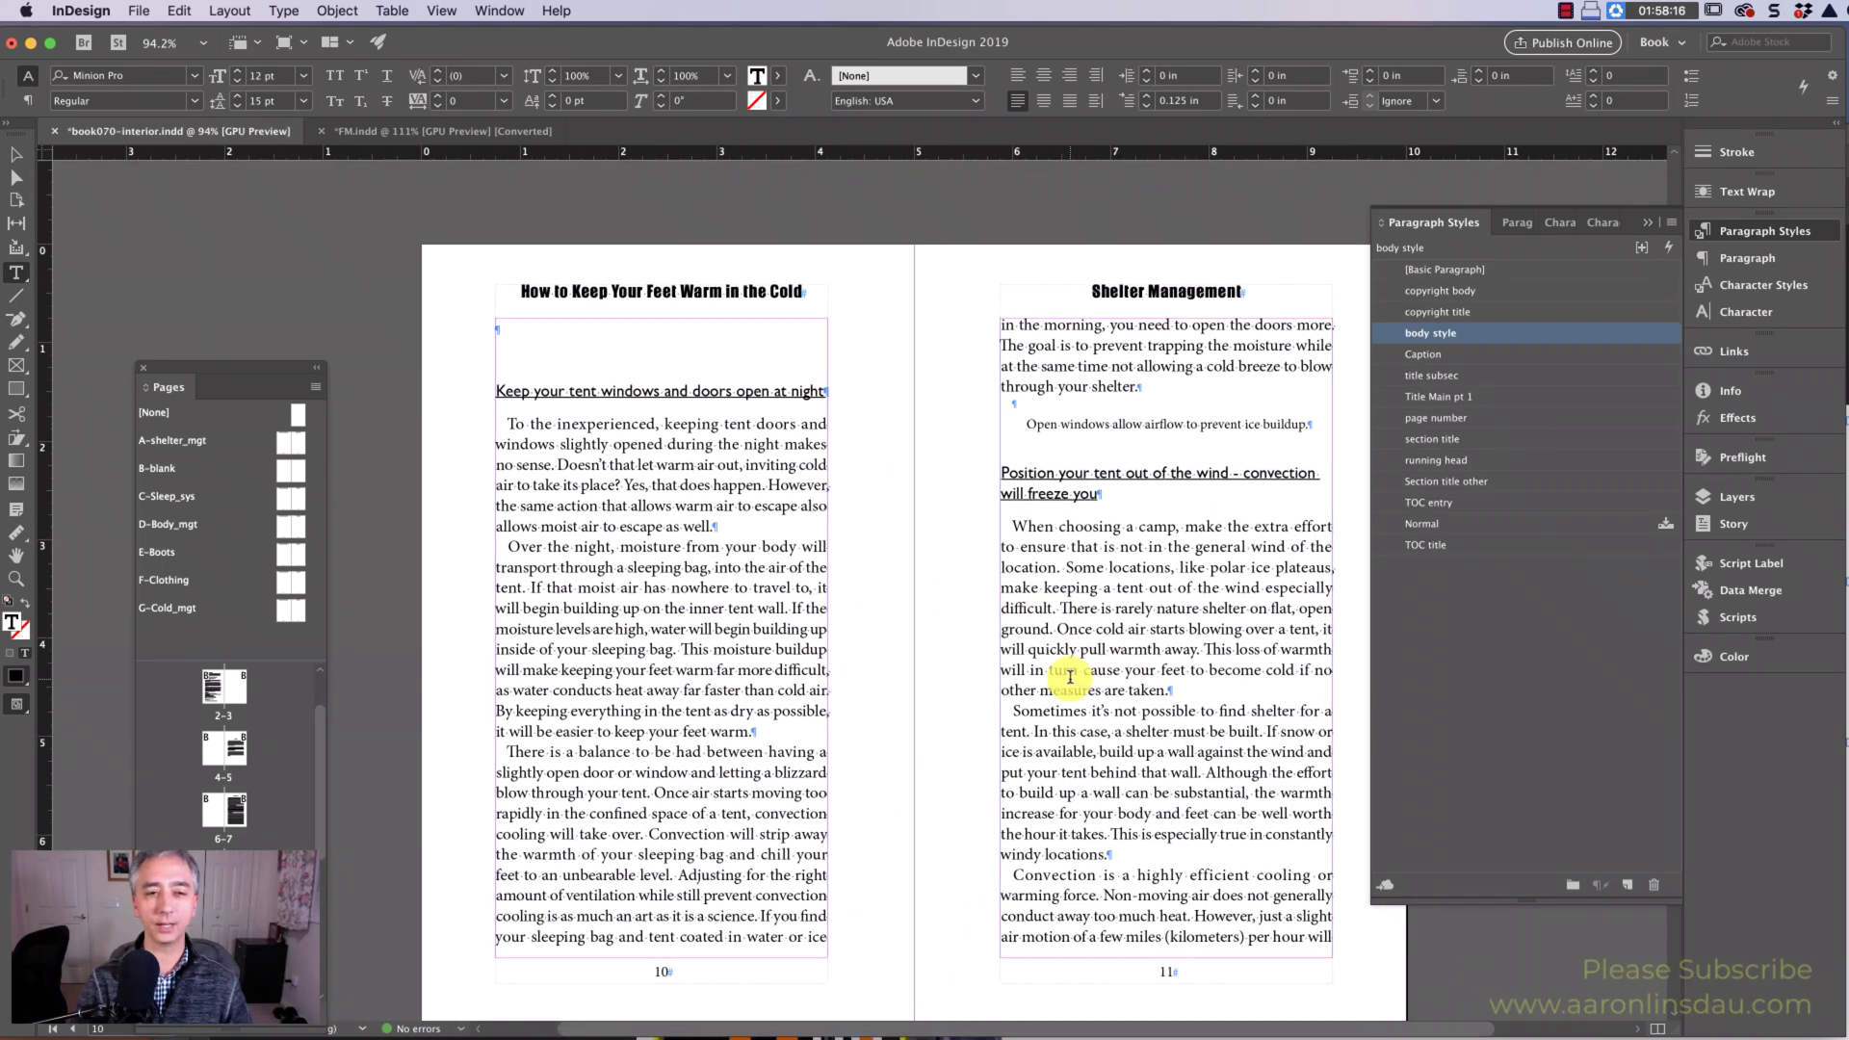
pyautogui.scroll(-1, 1069, 677)
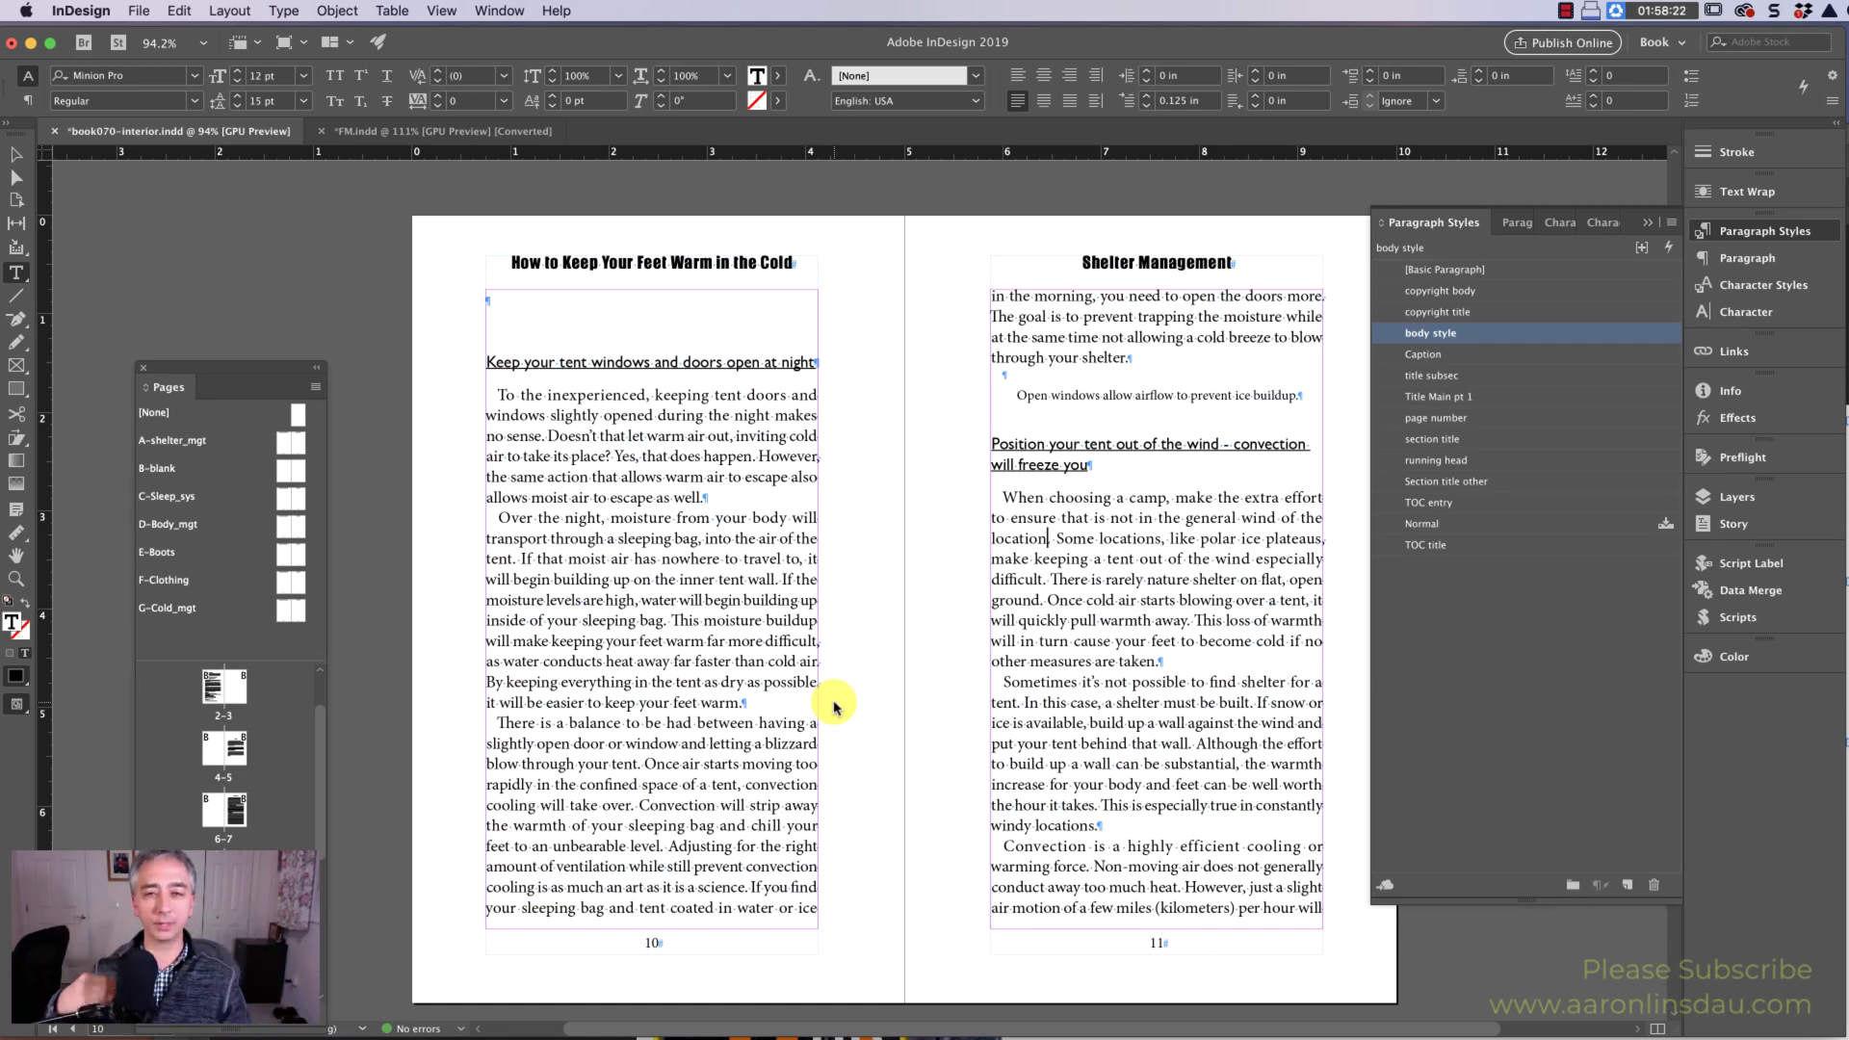
pyautogui.doubleClick(1495, 332)
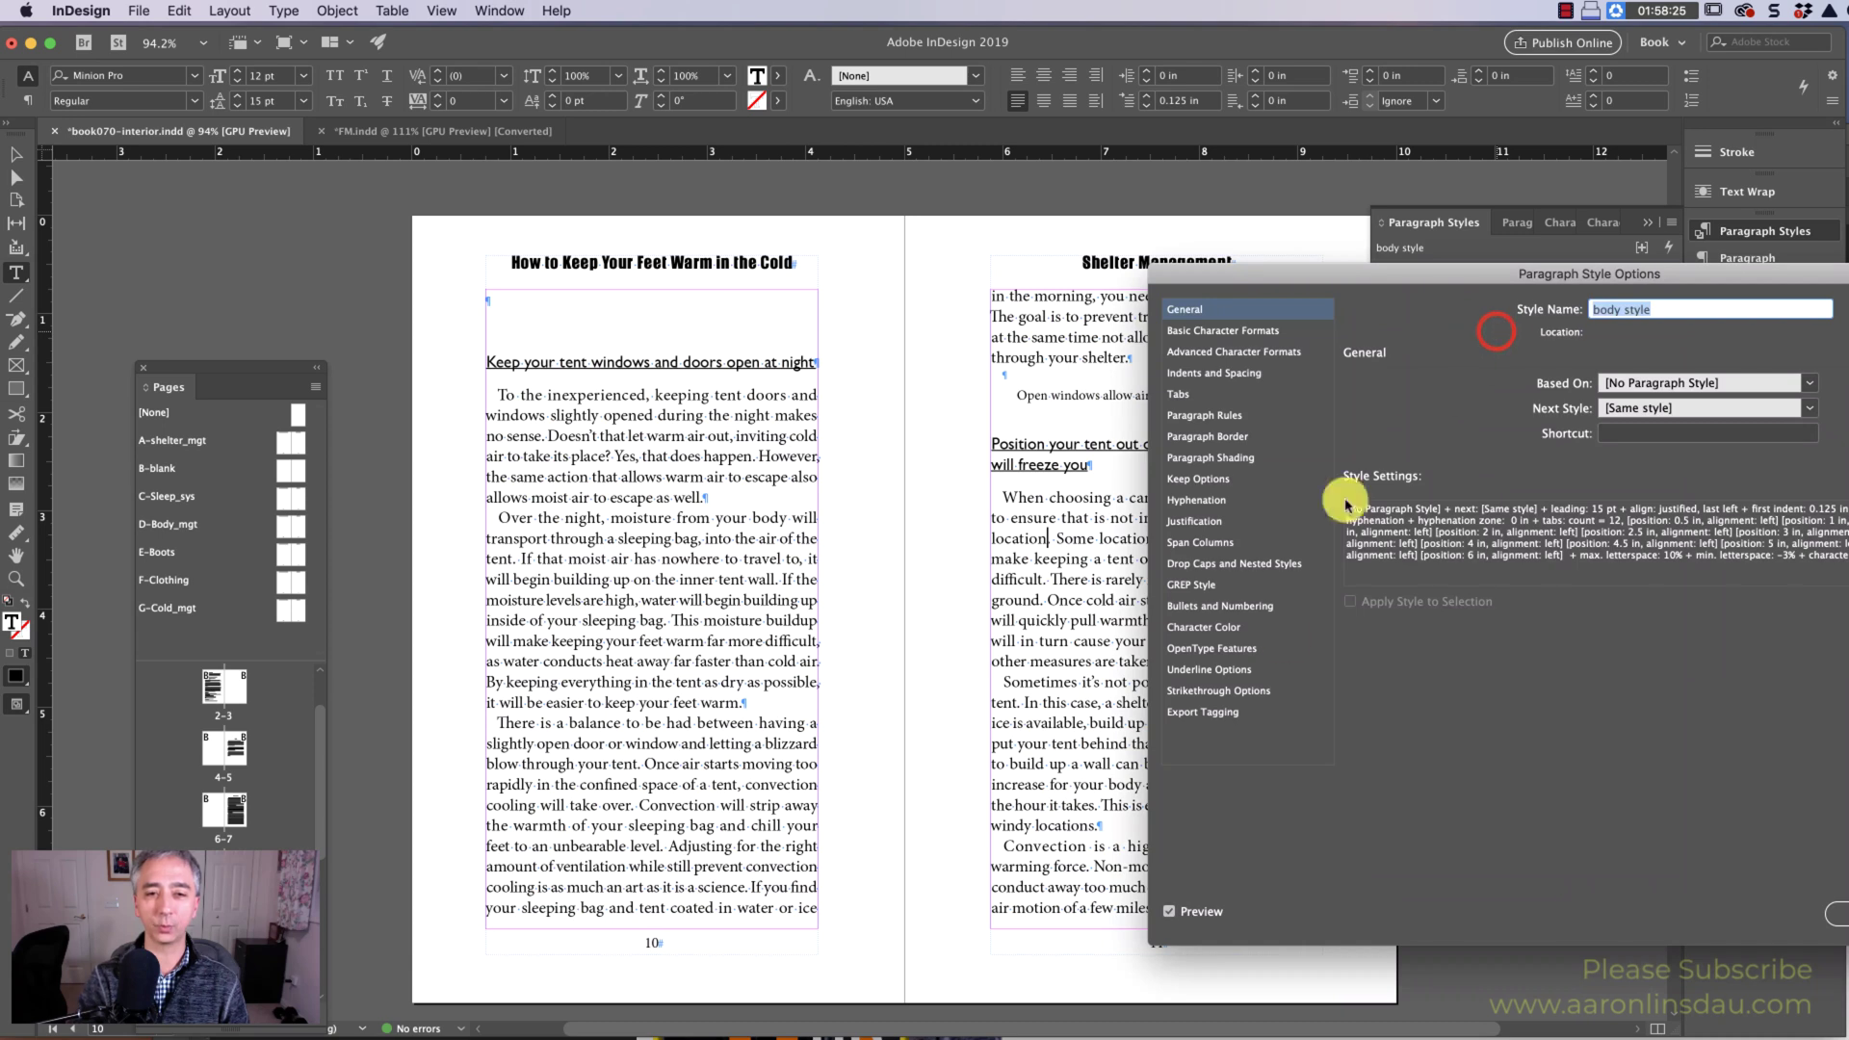
pyautogui.click(1213, 372)
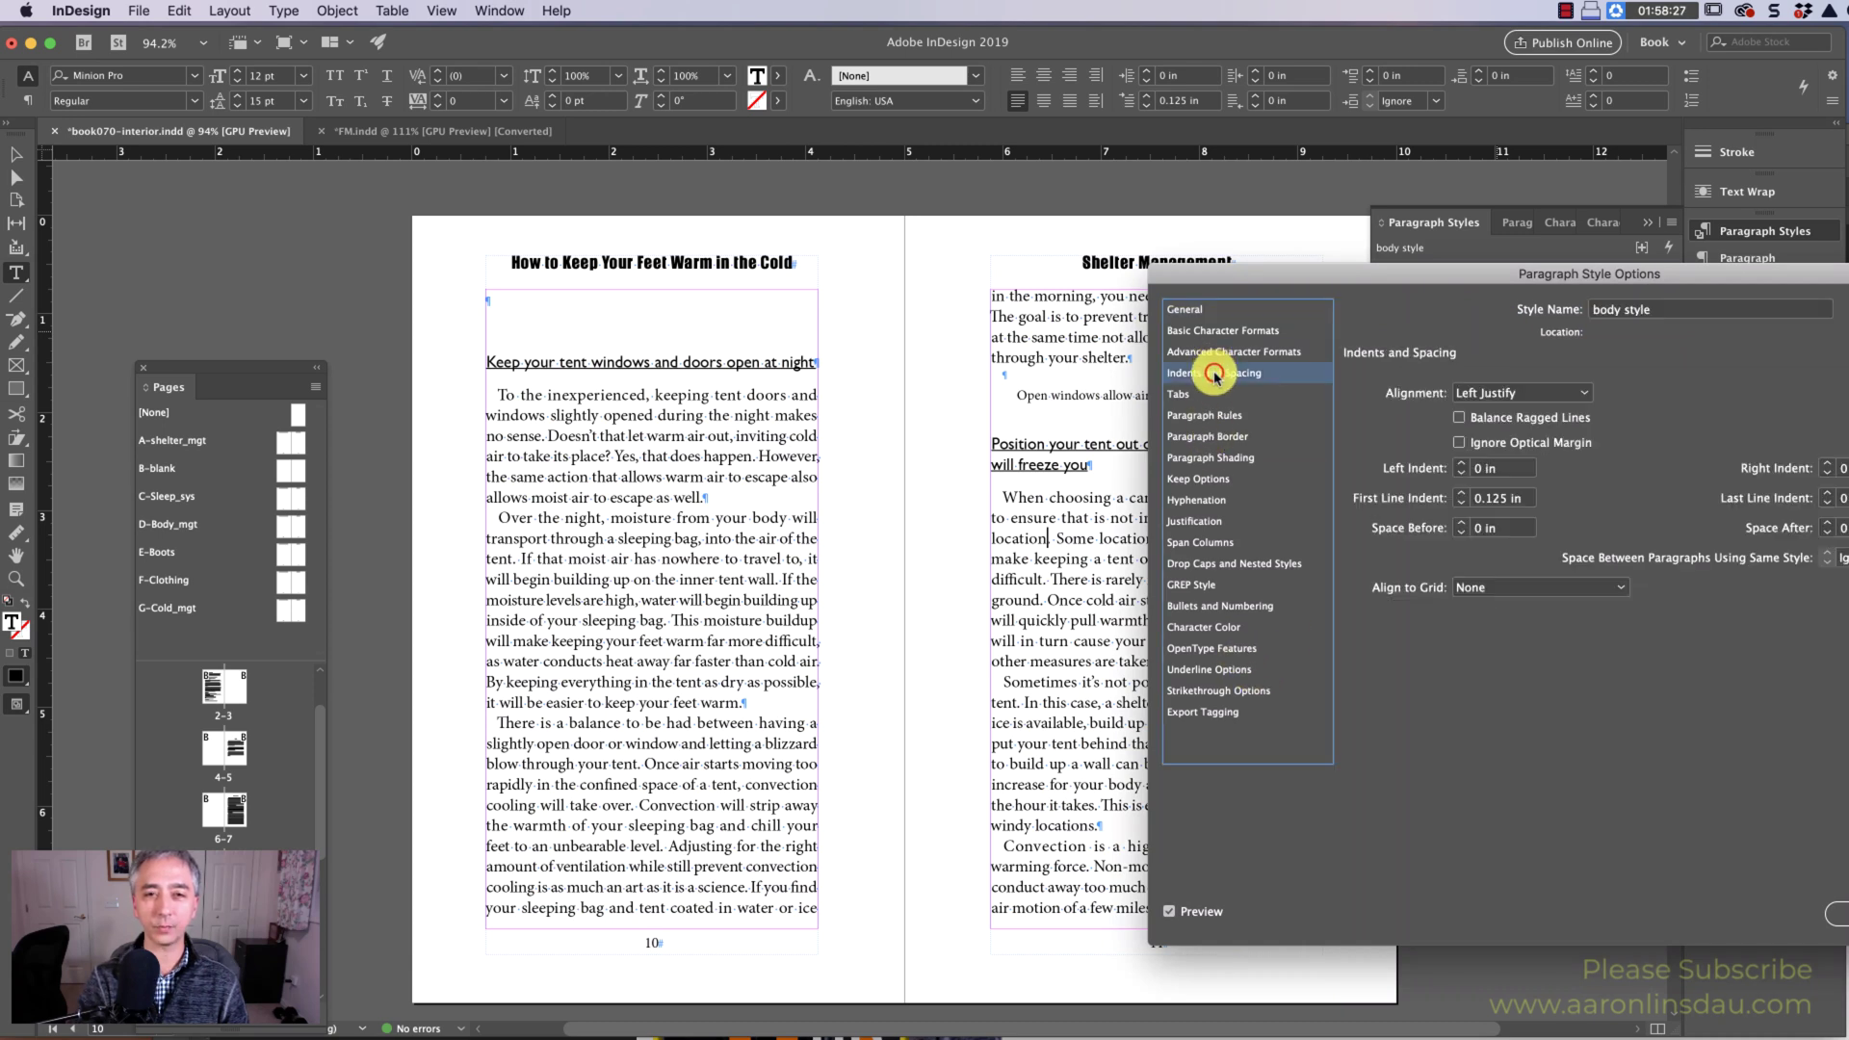
pyautogui.click(1532, 589)
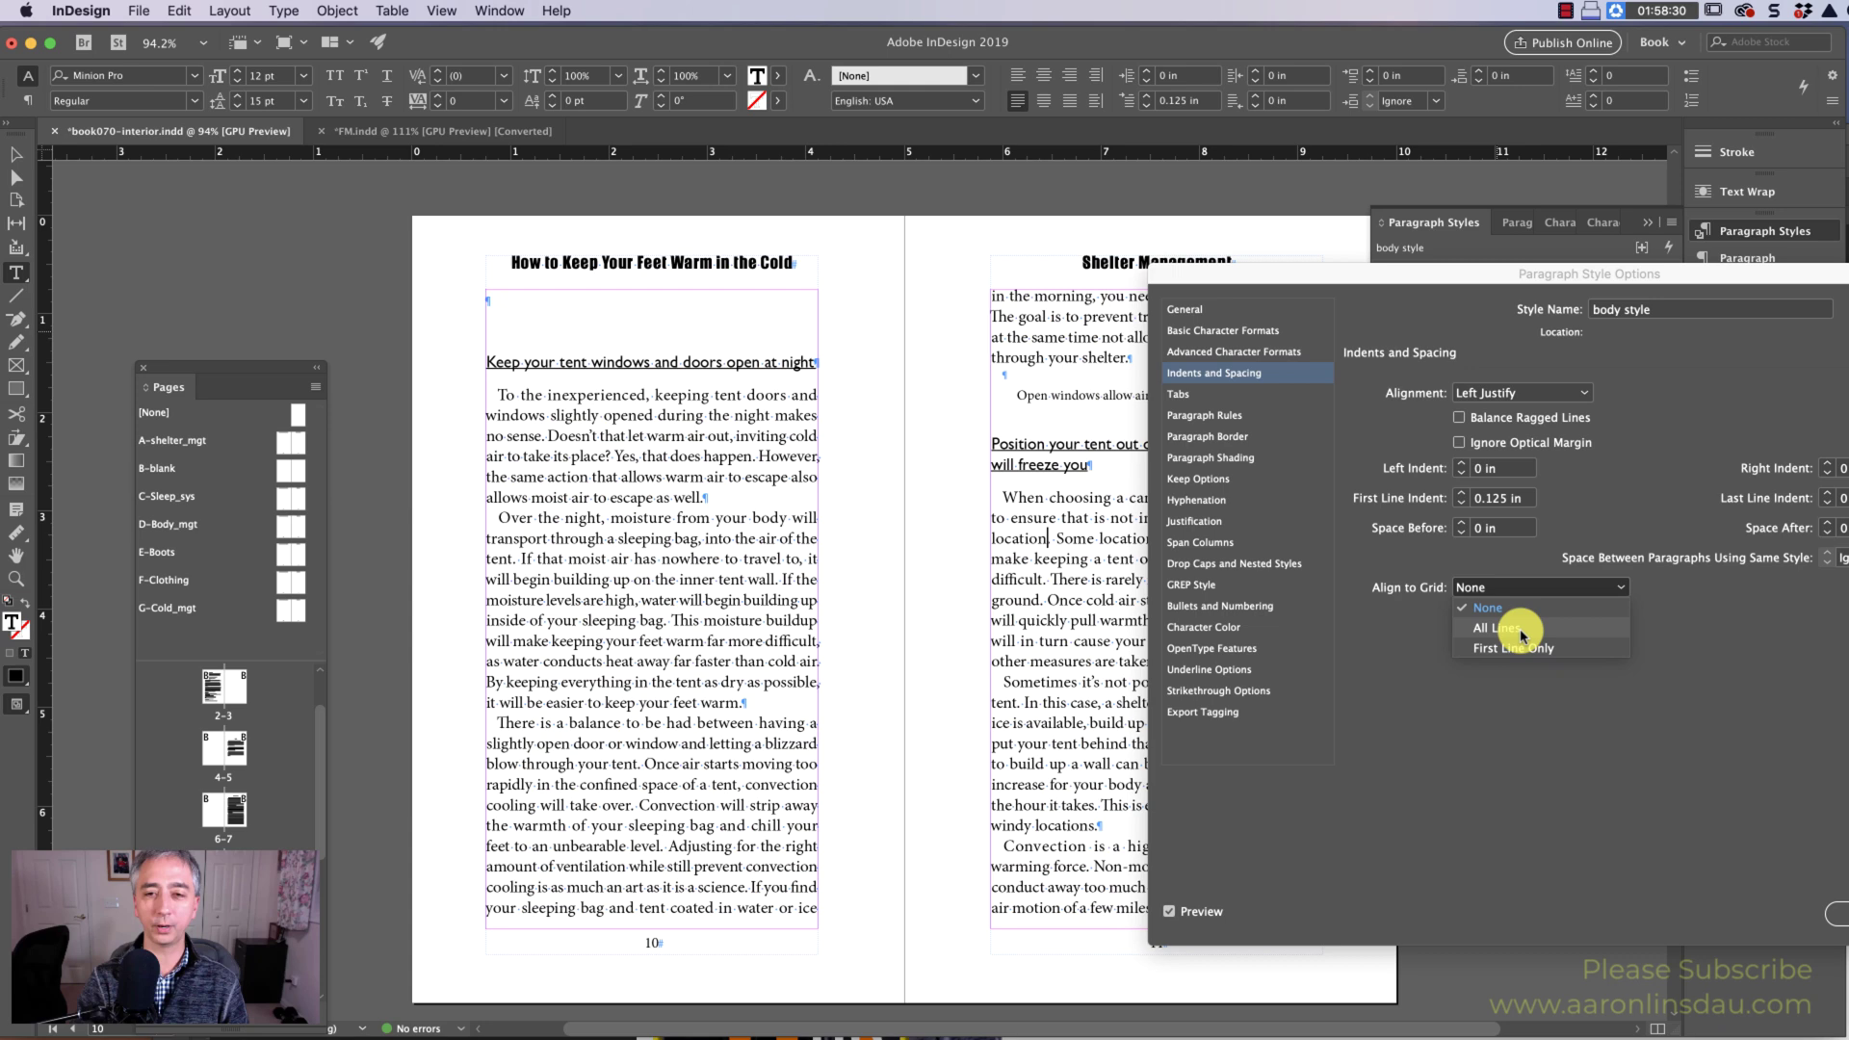
pyautogui.click(1519, 631)
pyautogui.press('Return')
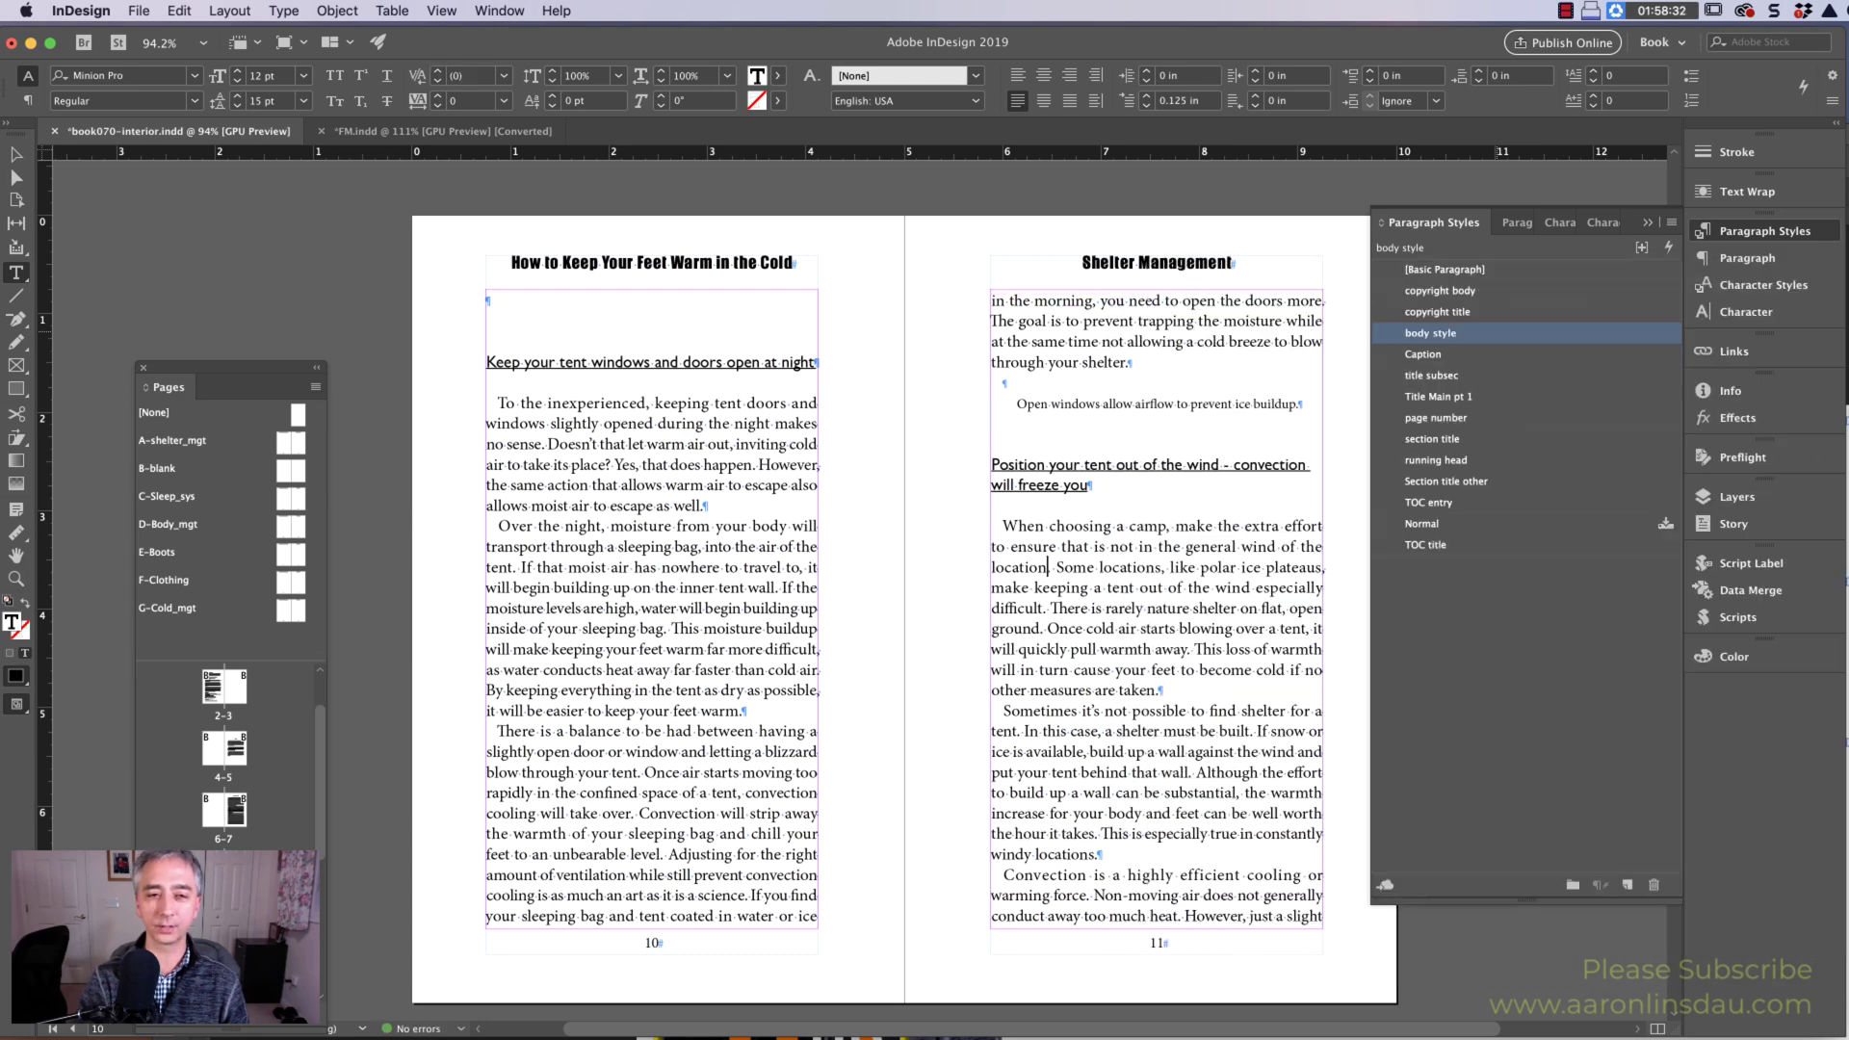
# Raise the body style's leading to 16 pt in Basic Character Formats.
pyautogui.doubleClick(1479, 332)
pyautogui.click(1221, 373)
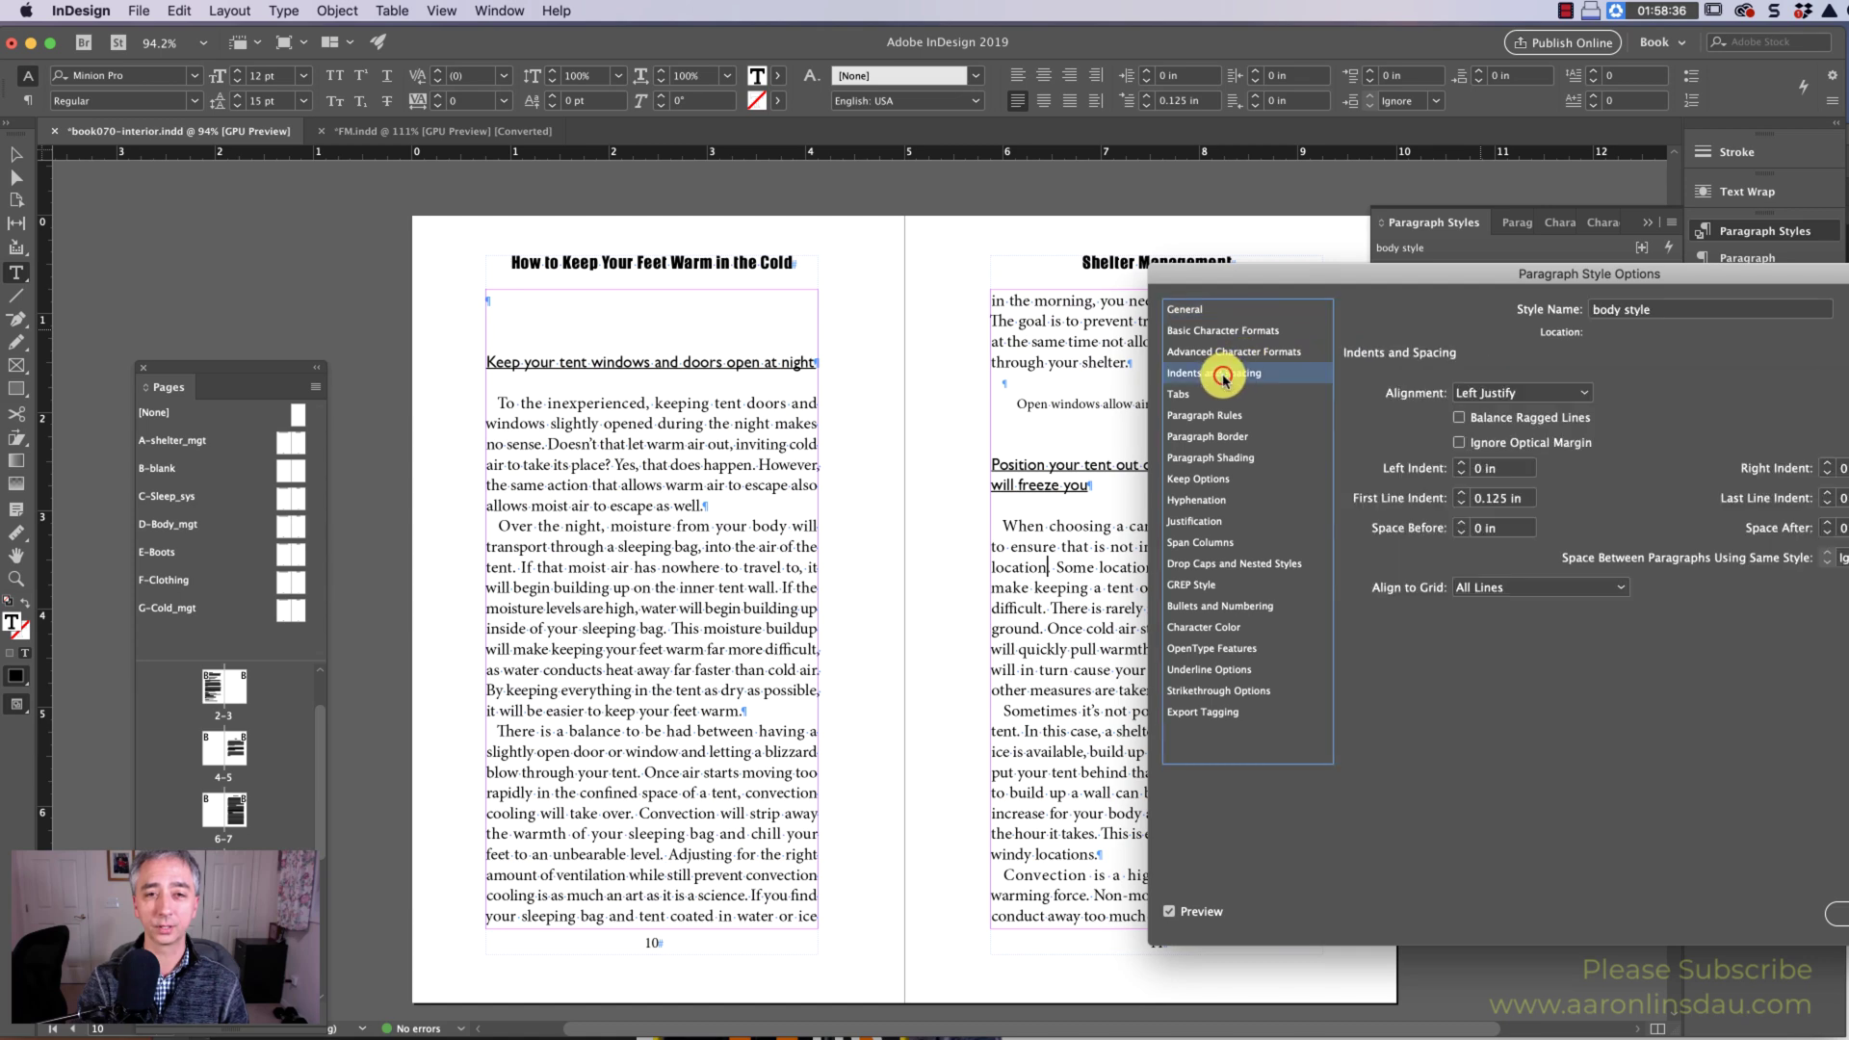
pyautogui.click(1223, 330)
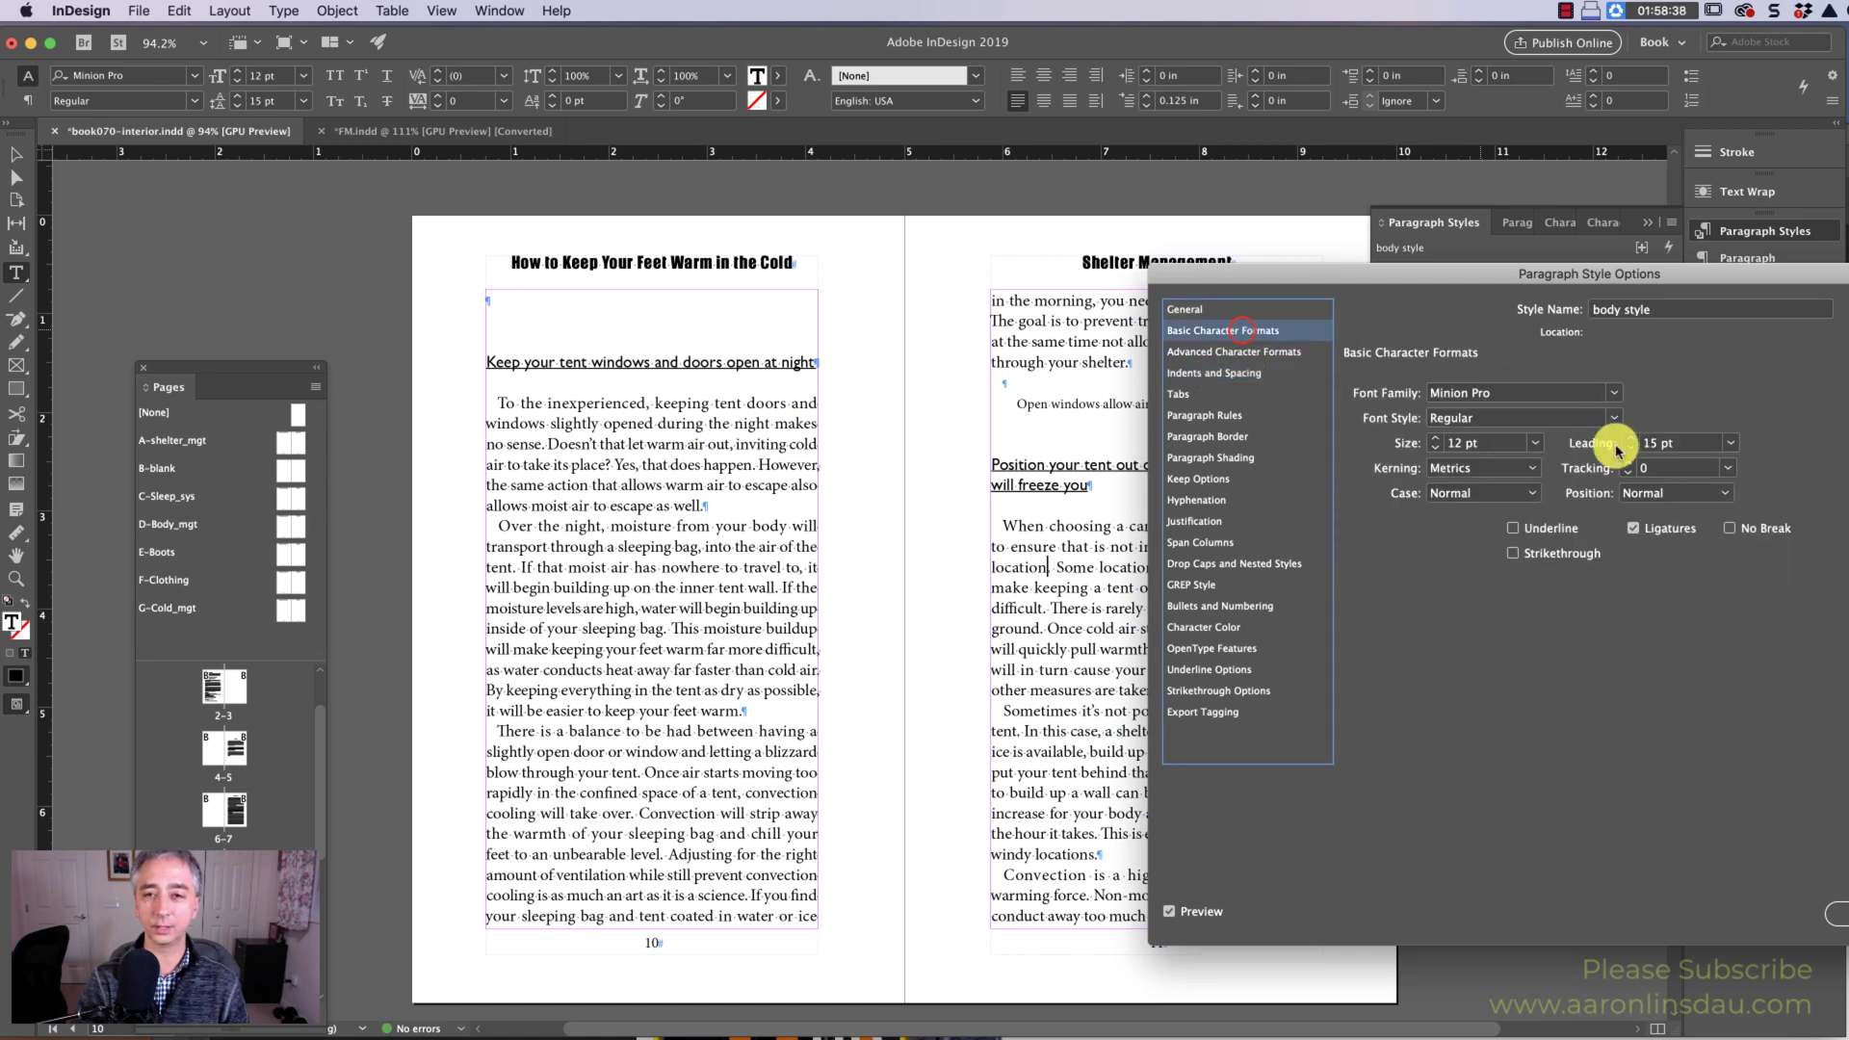
pyautogui.click(1630, 438)
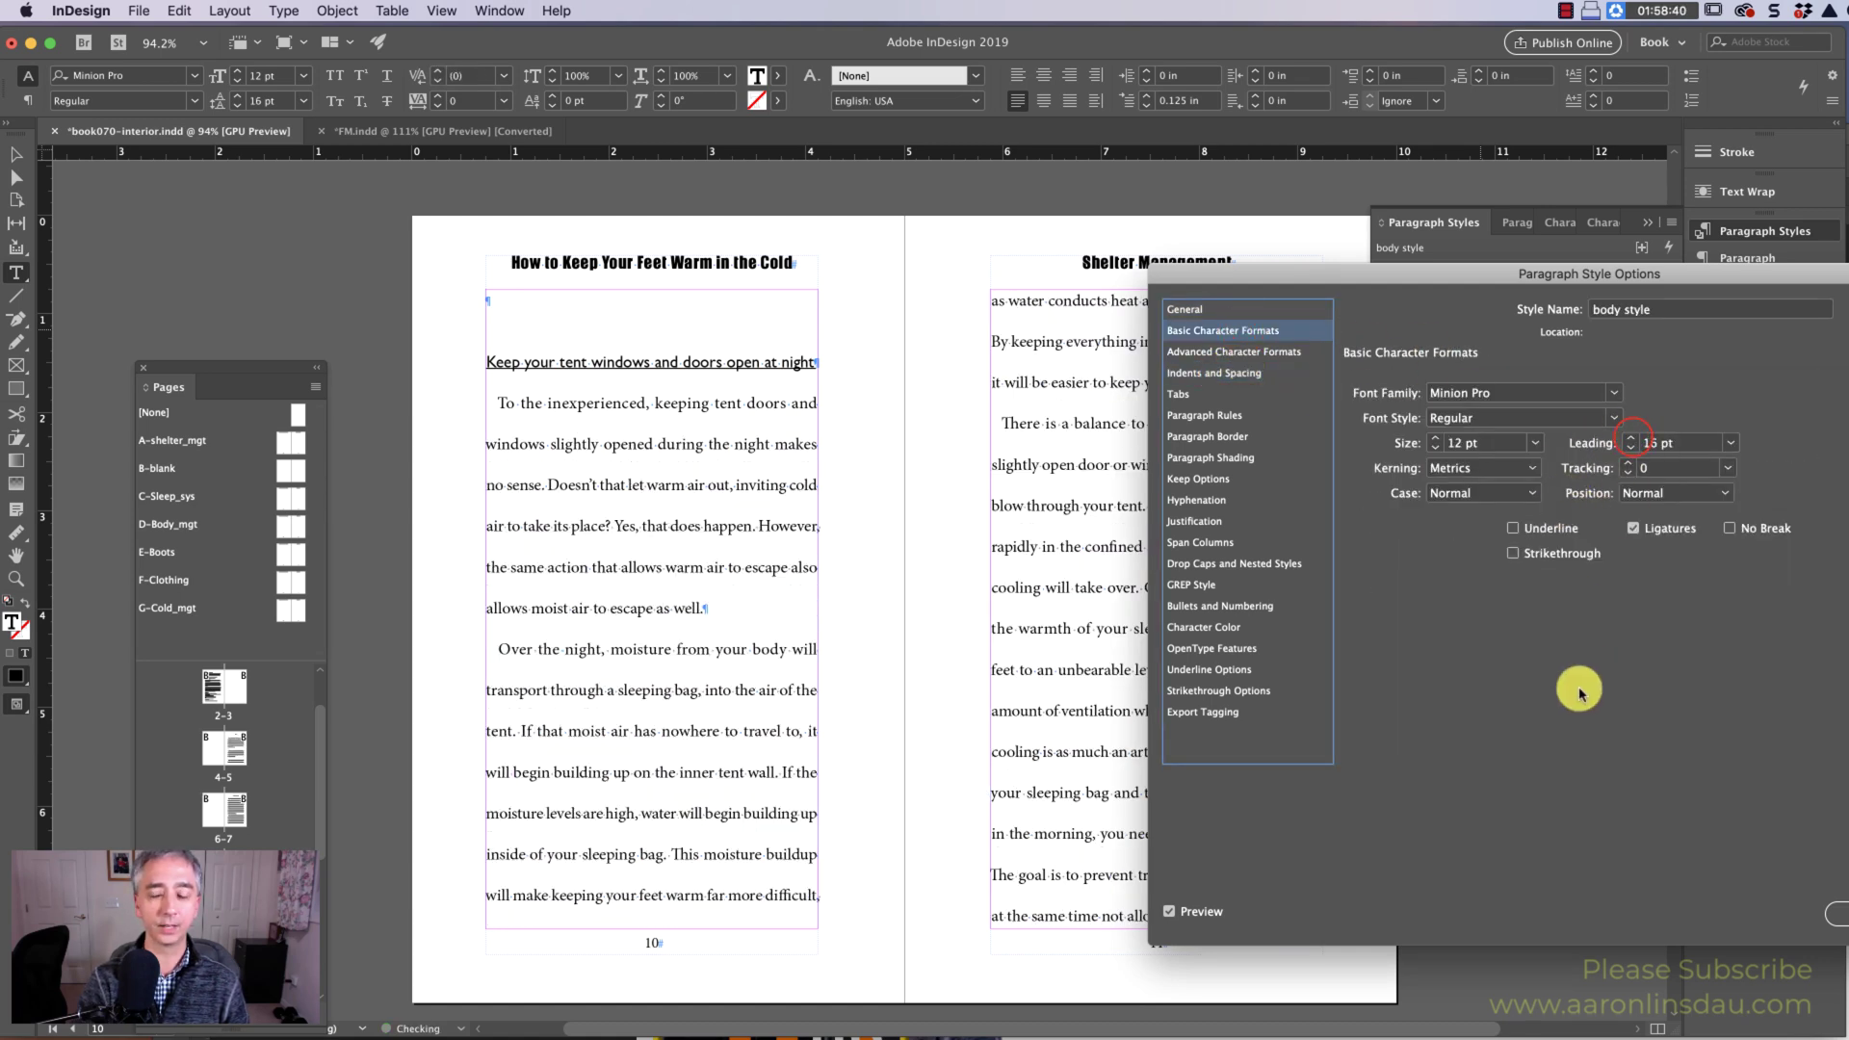
pyautogui.press('Return')
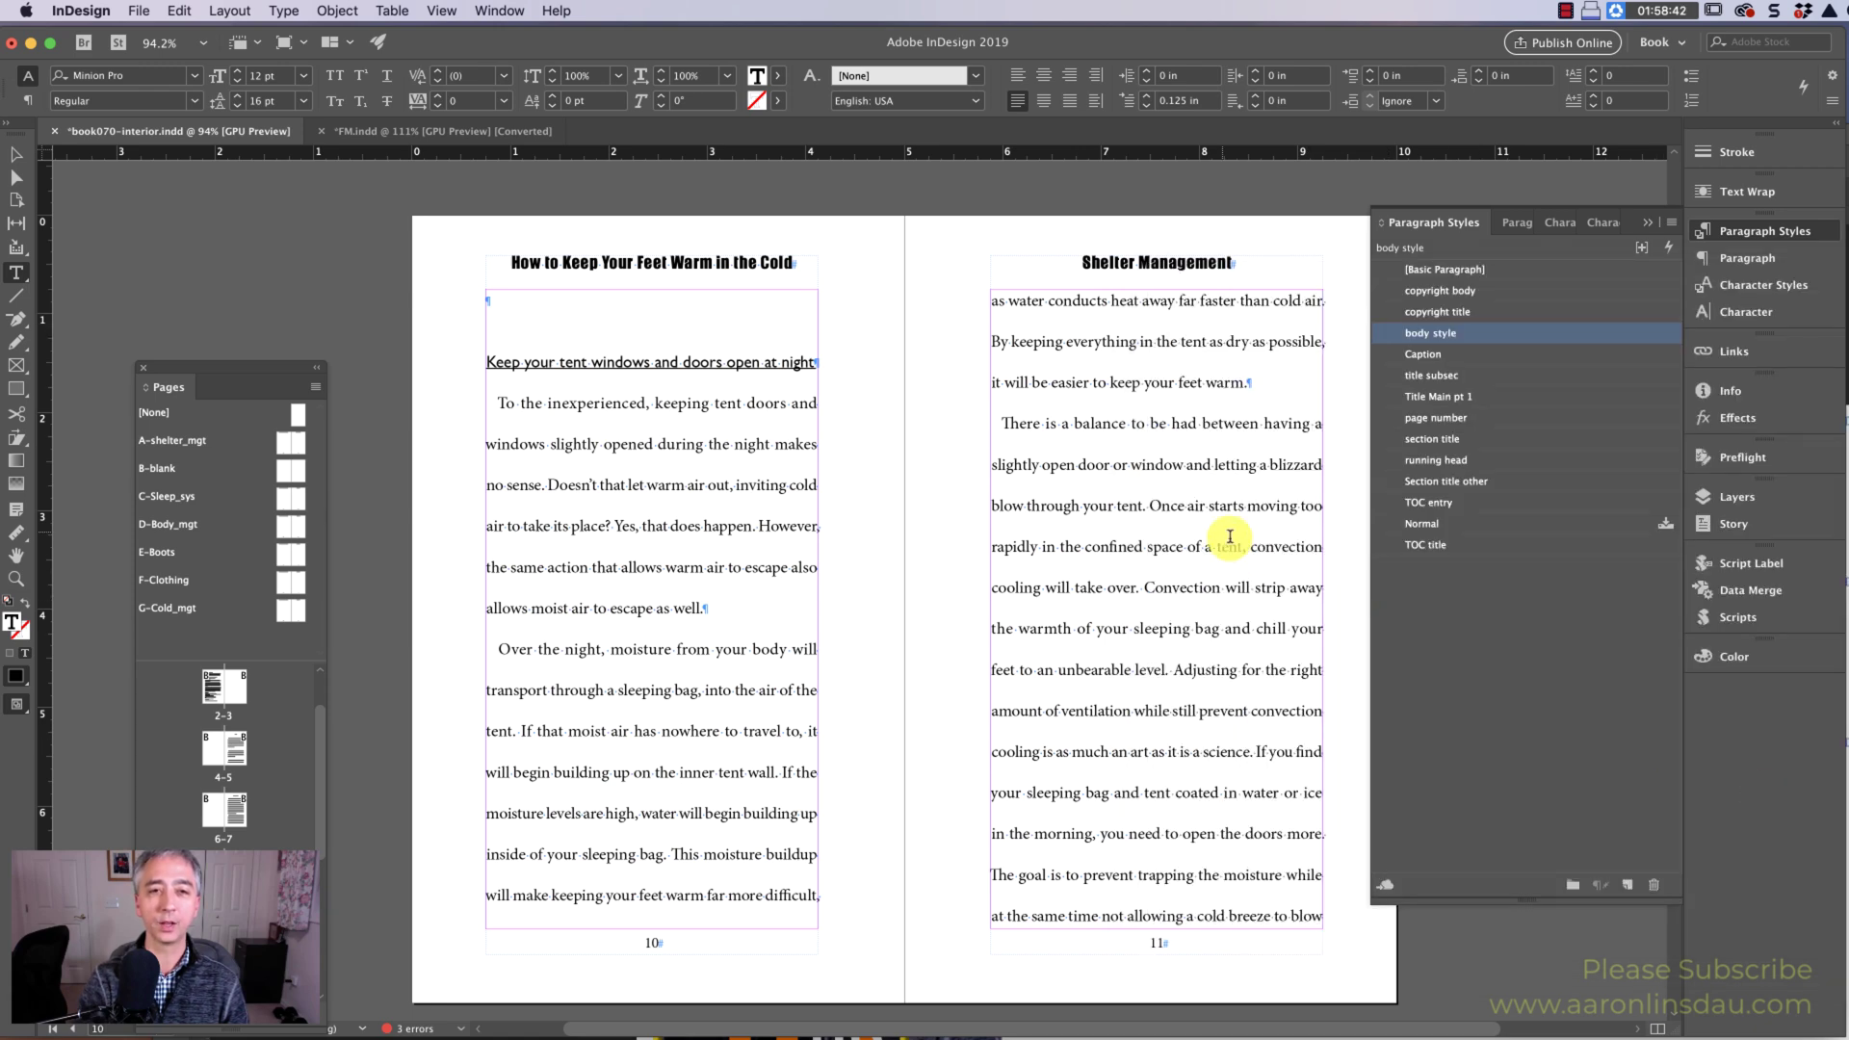
# Change the baseline grid's Increment Every from 15 pt to 16 pt in Grids preferences.
pyautogui.click(1177, 502)
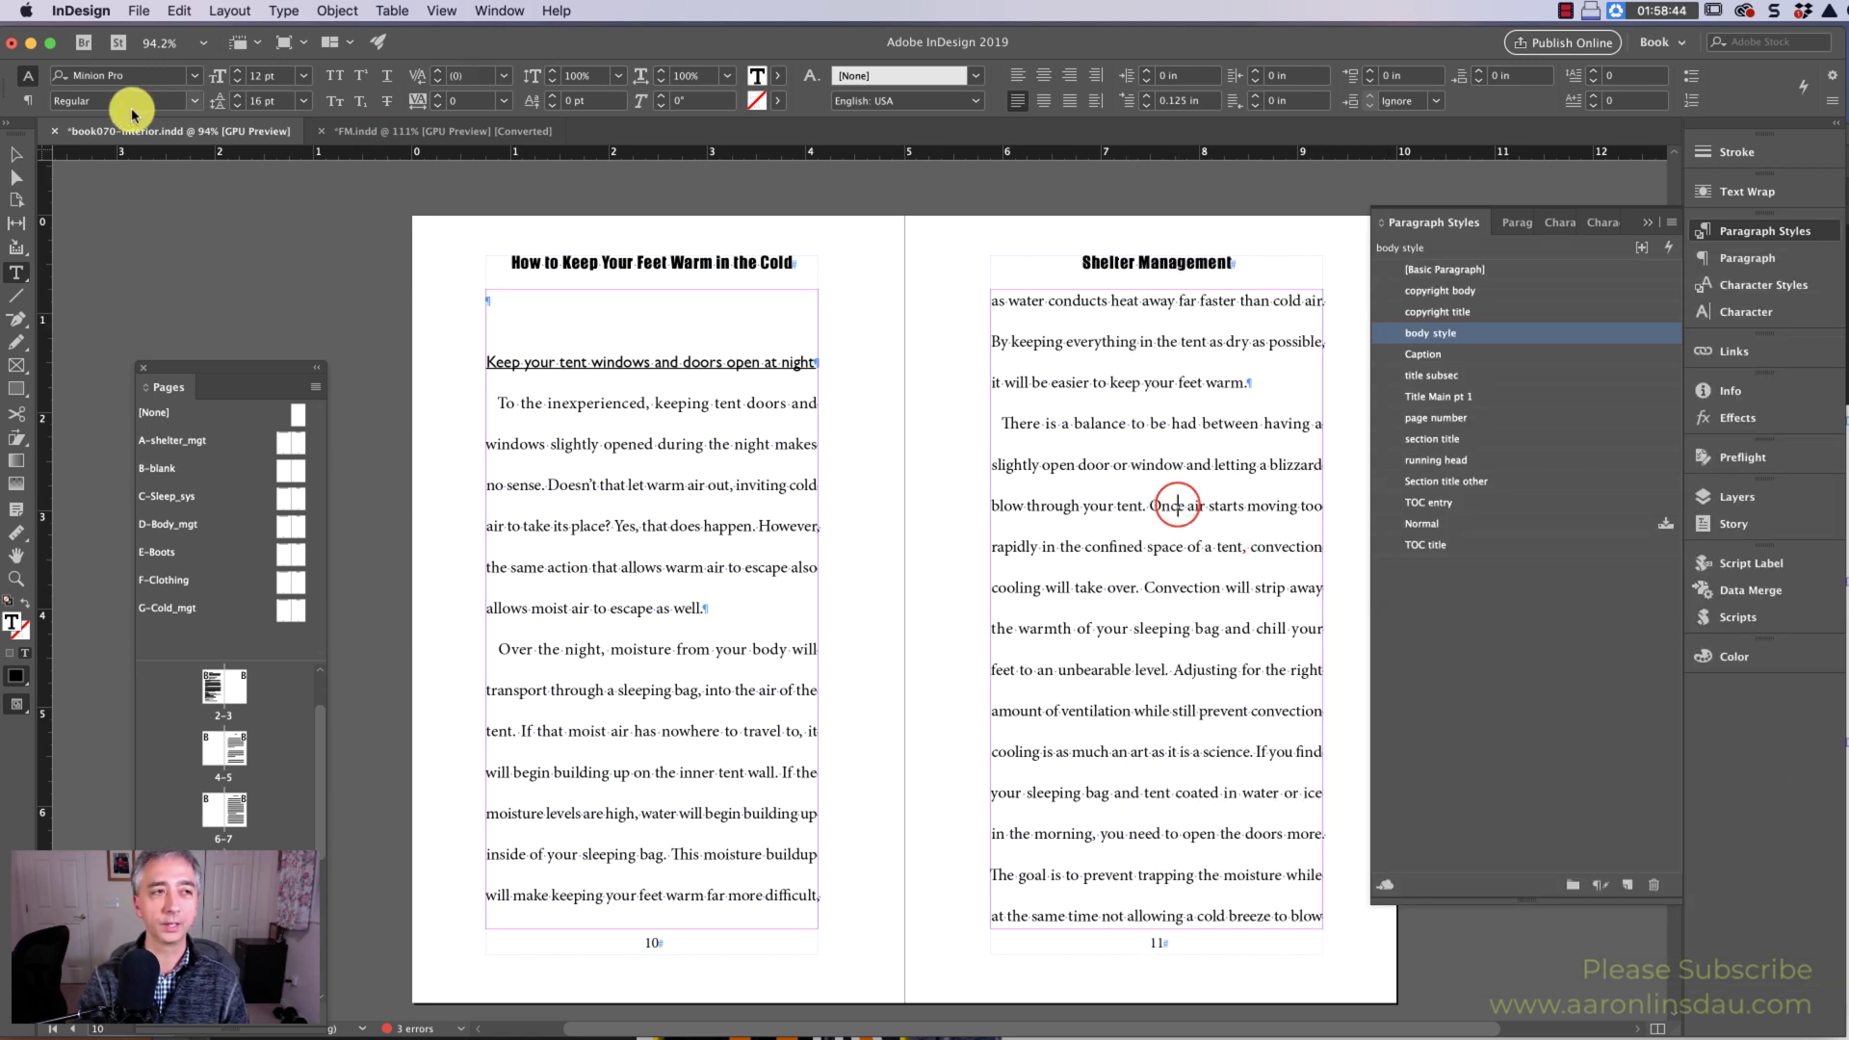
pyautogui.click(81, 10)
pyautogui.moveTo(96, 52)
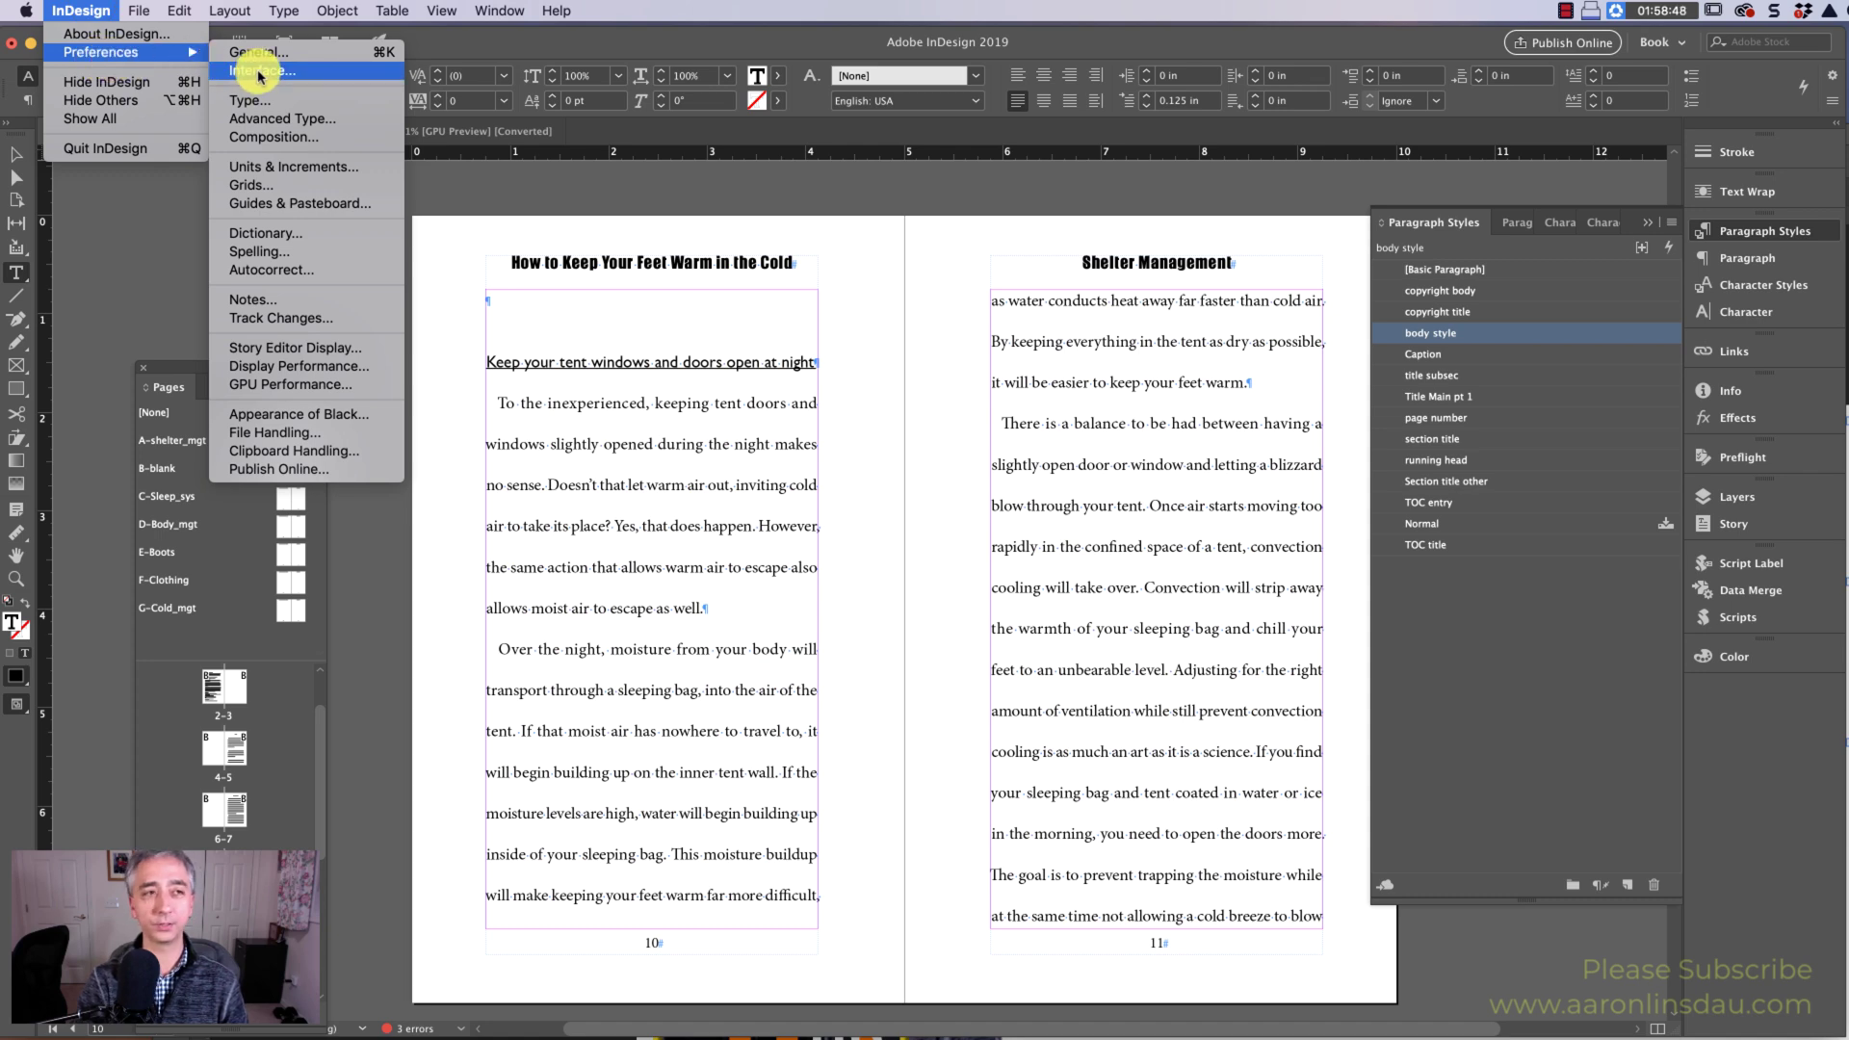
pyautogui.click(261, 190)
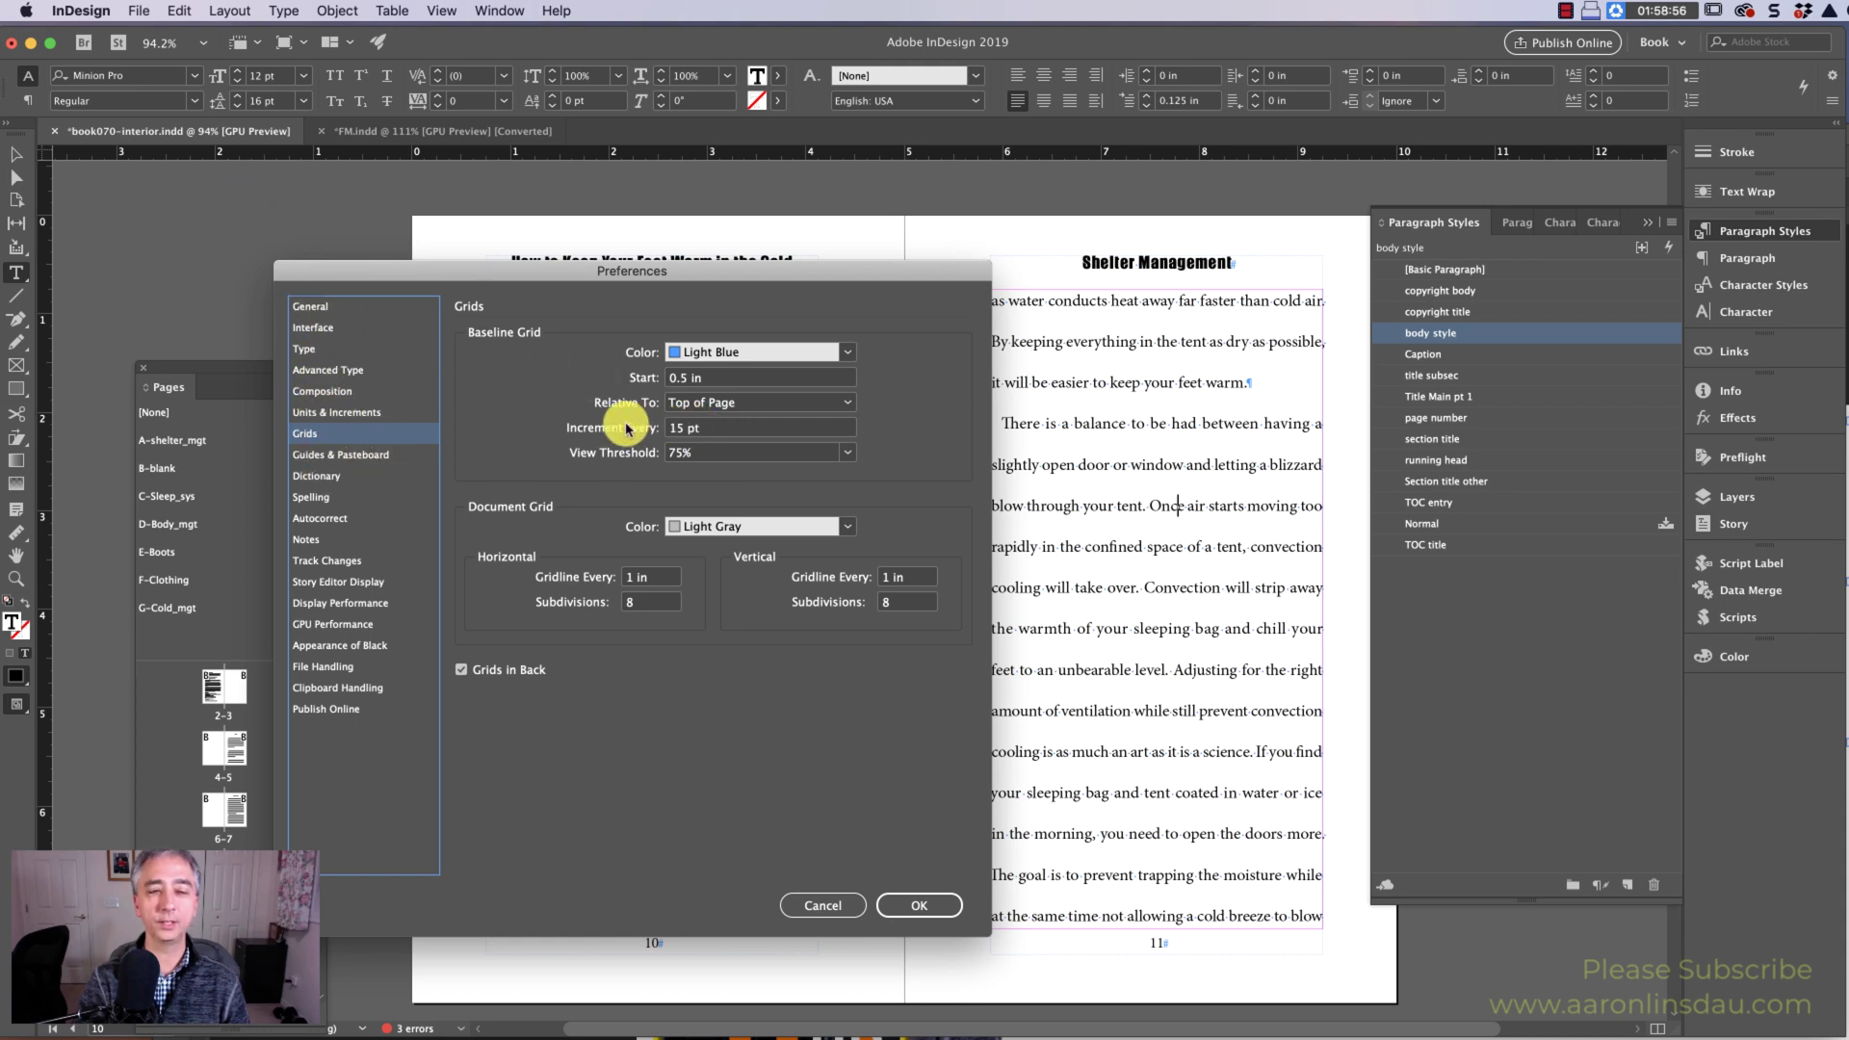
pyautogui.click(708, 428)
pyautogui.write('16')
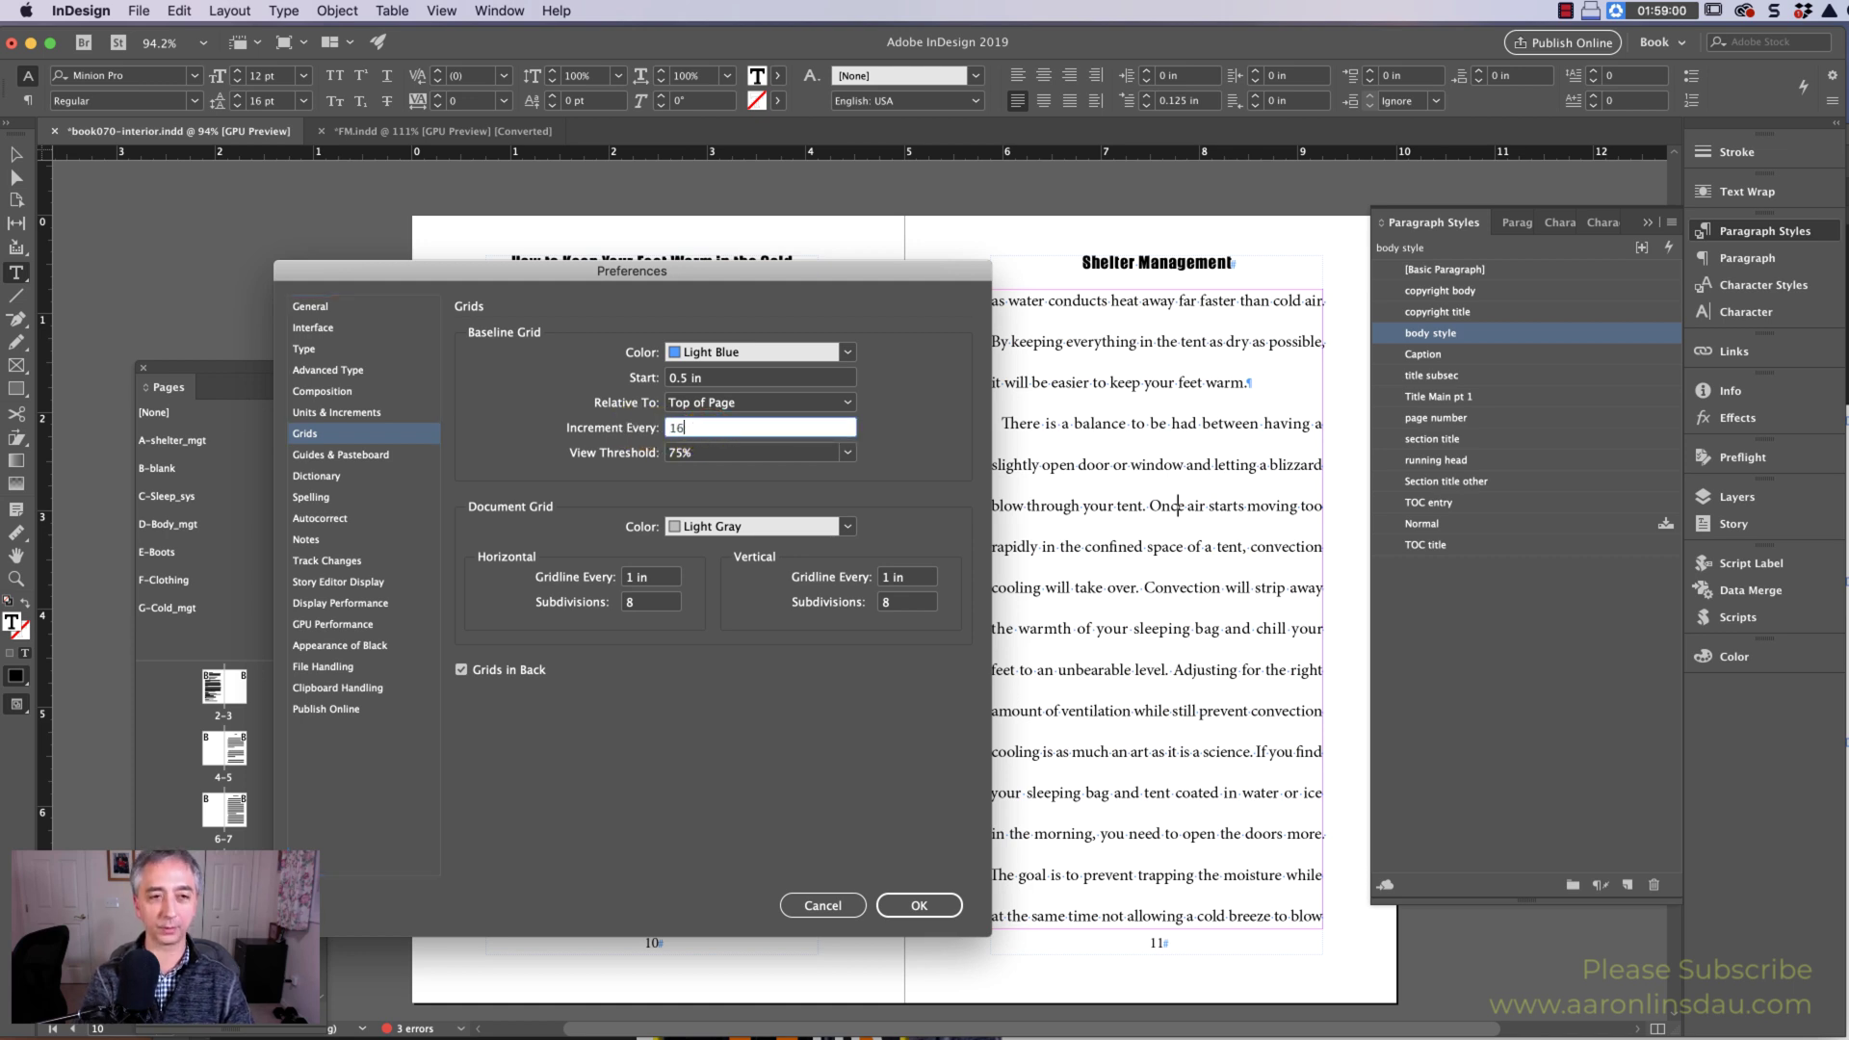
pyautogui.press('Tab')
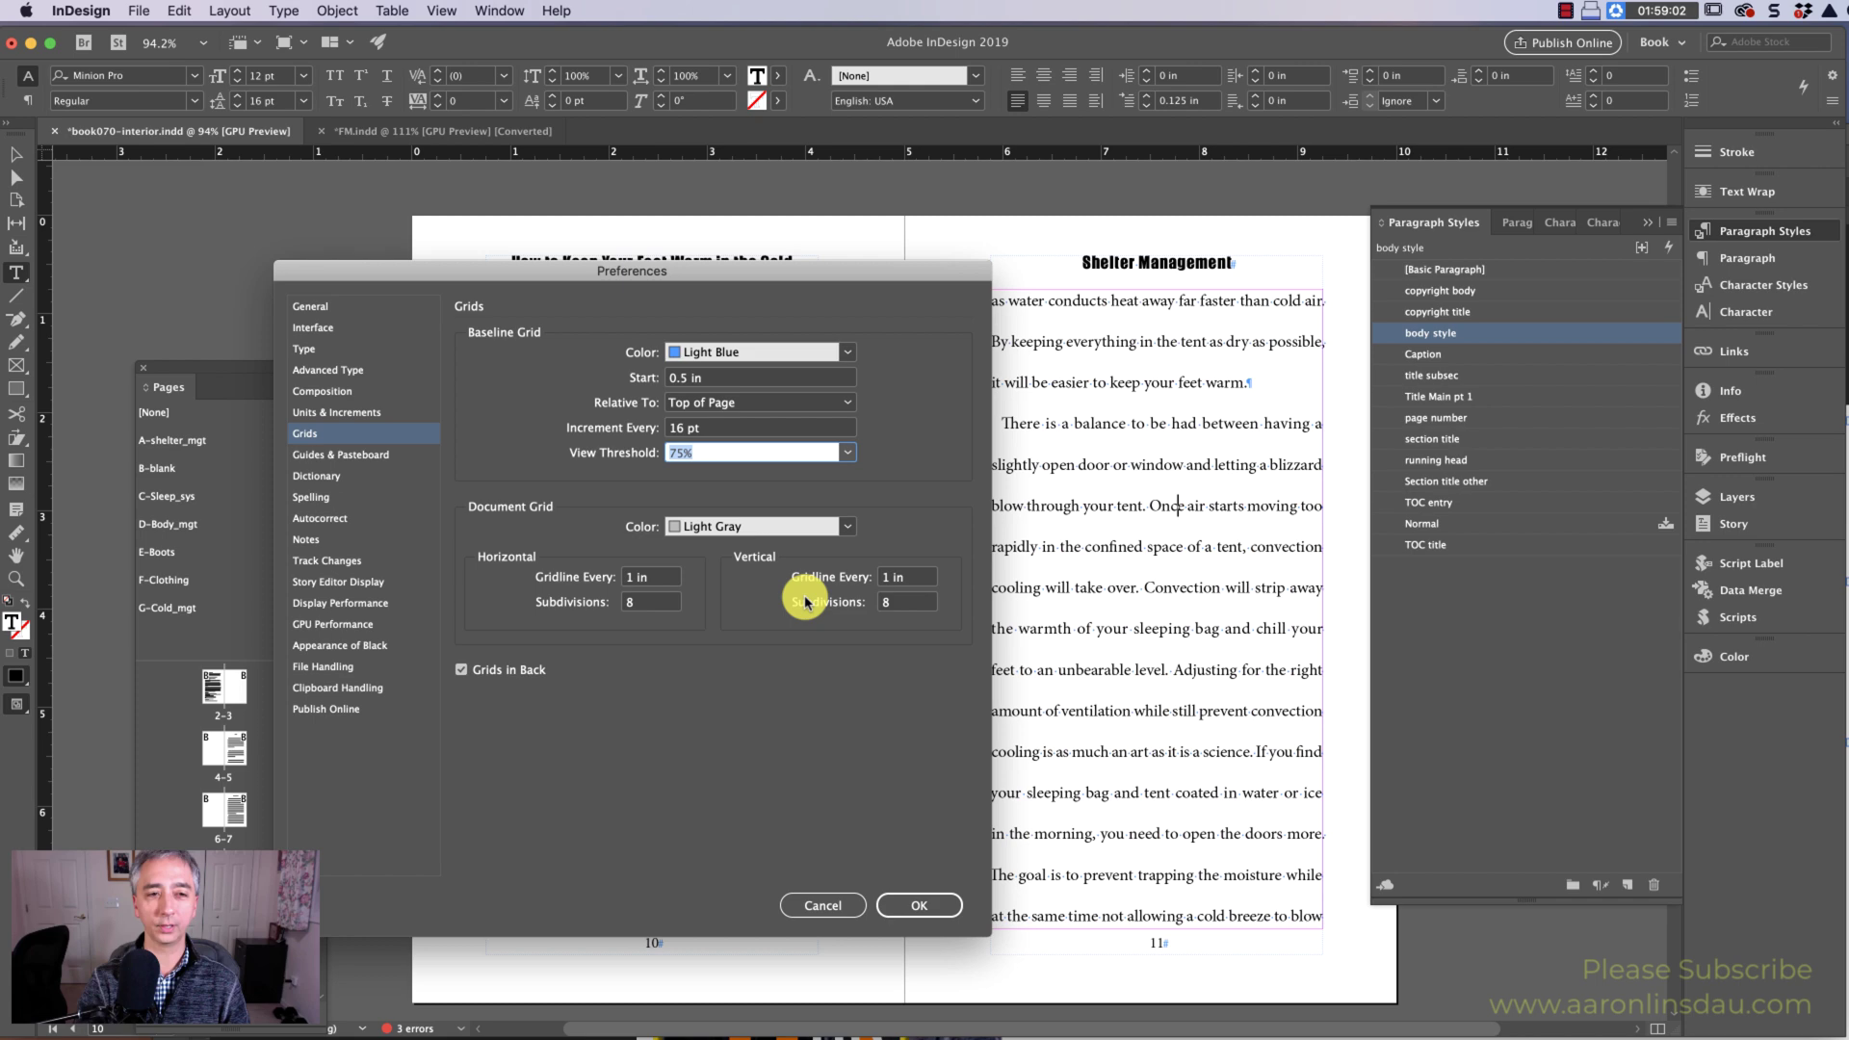
# Apply the 16 pt grid, leave text editing, and show the document grid zoomed in.
pyautogui.click(919, 905)
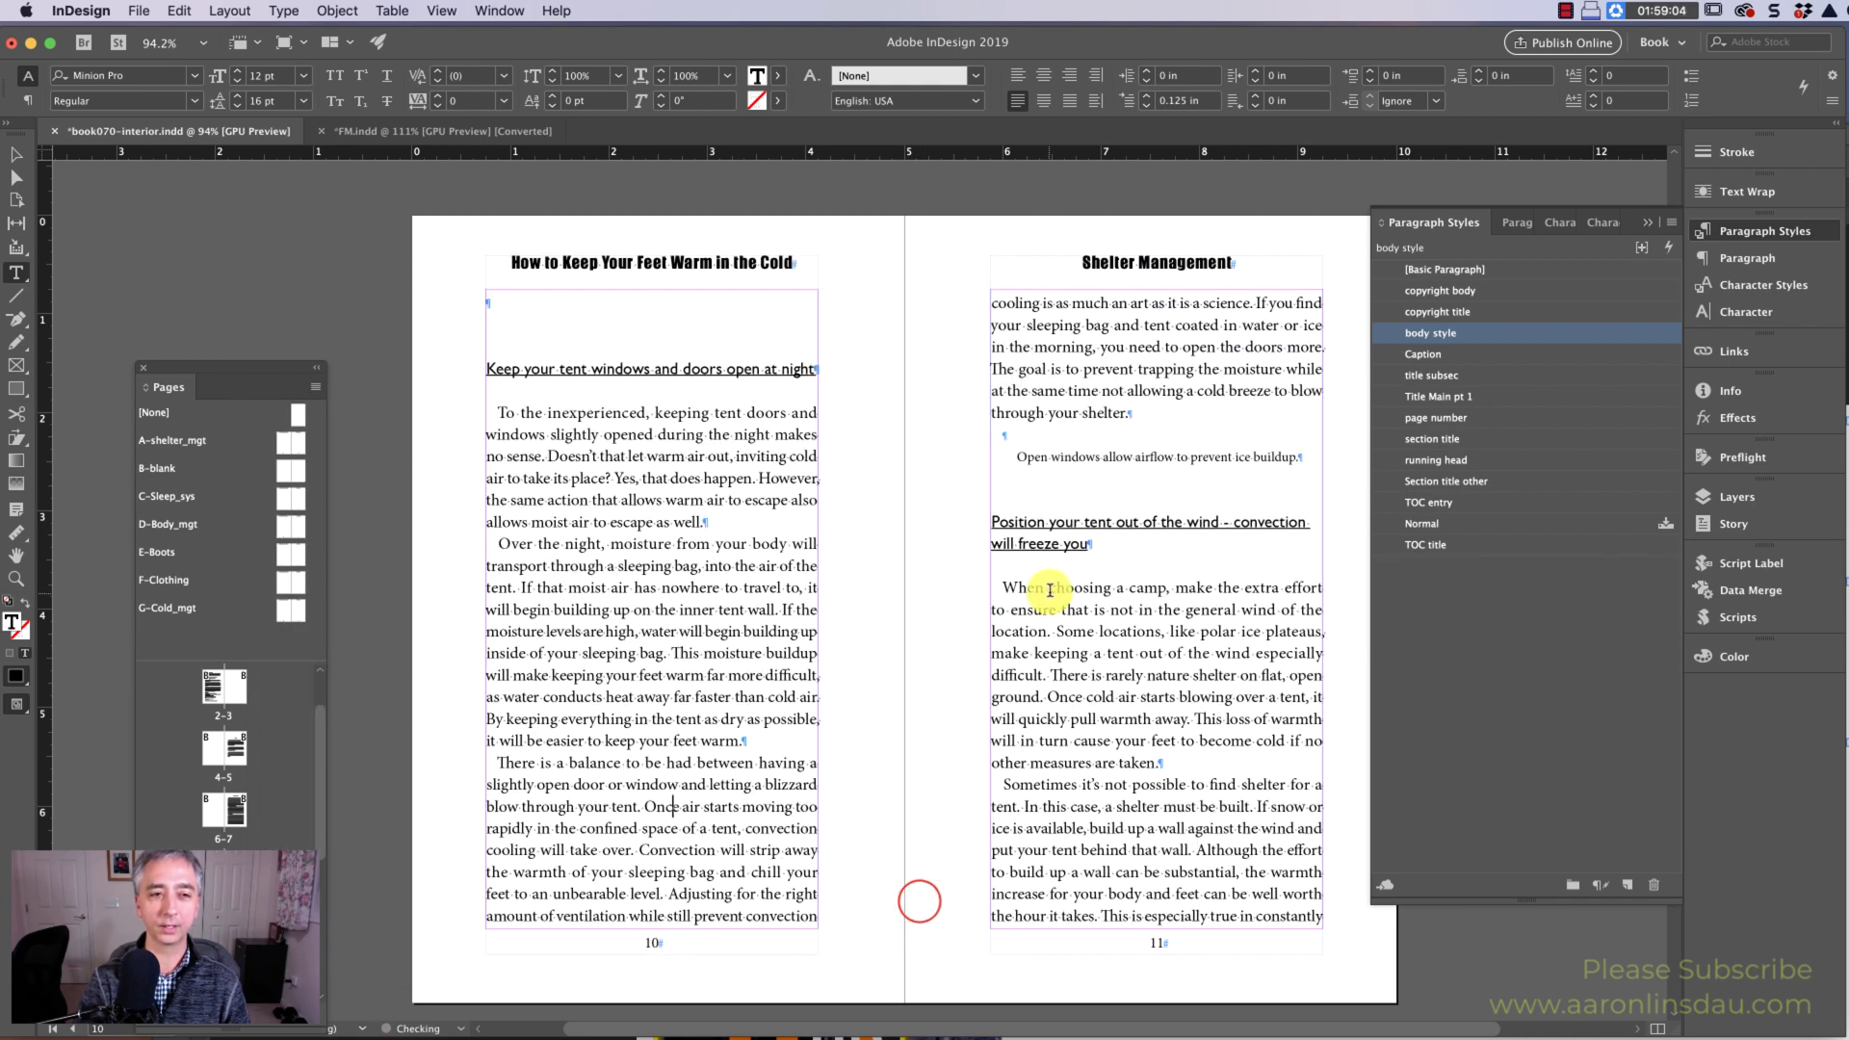
pyautogui.press('Escape')
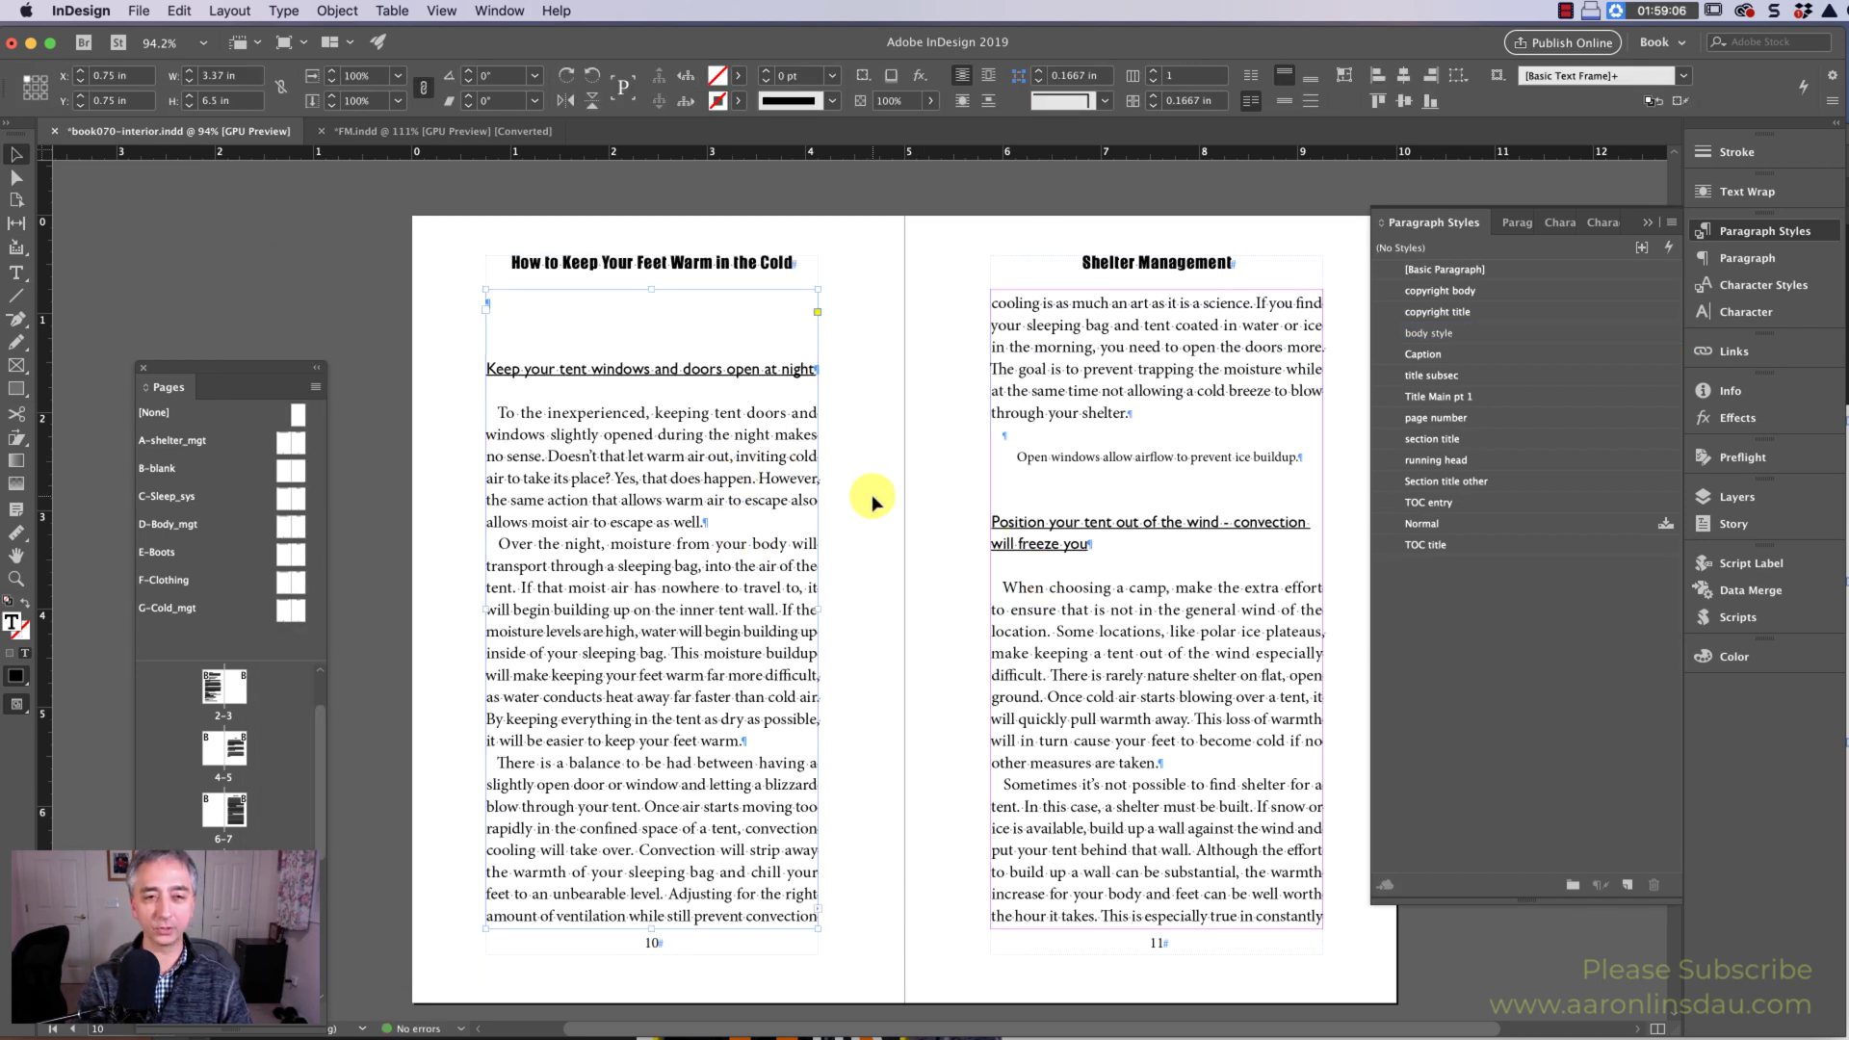
pyautogui.click(443, 9)
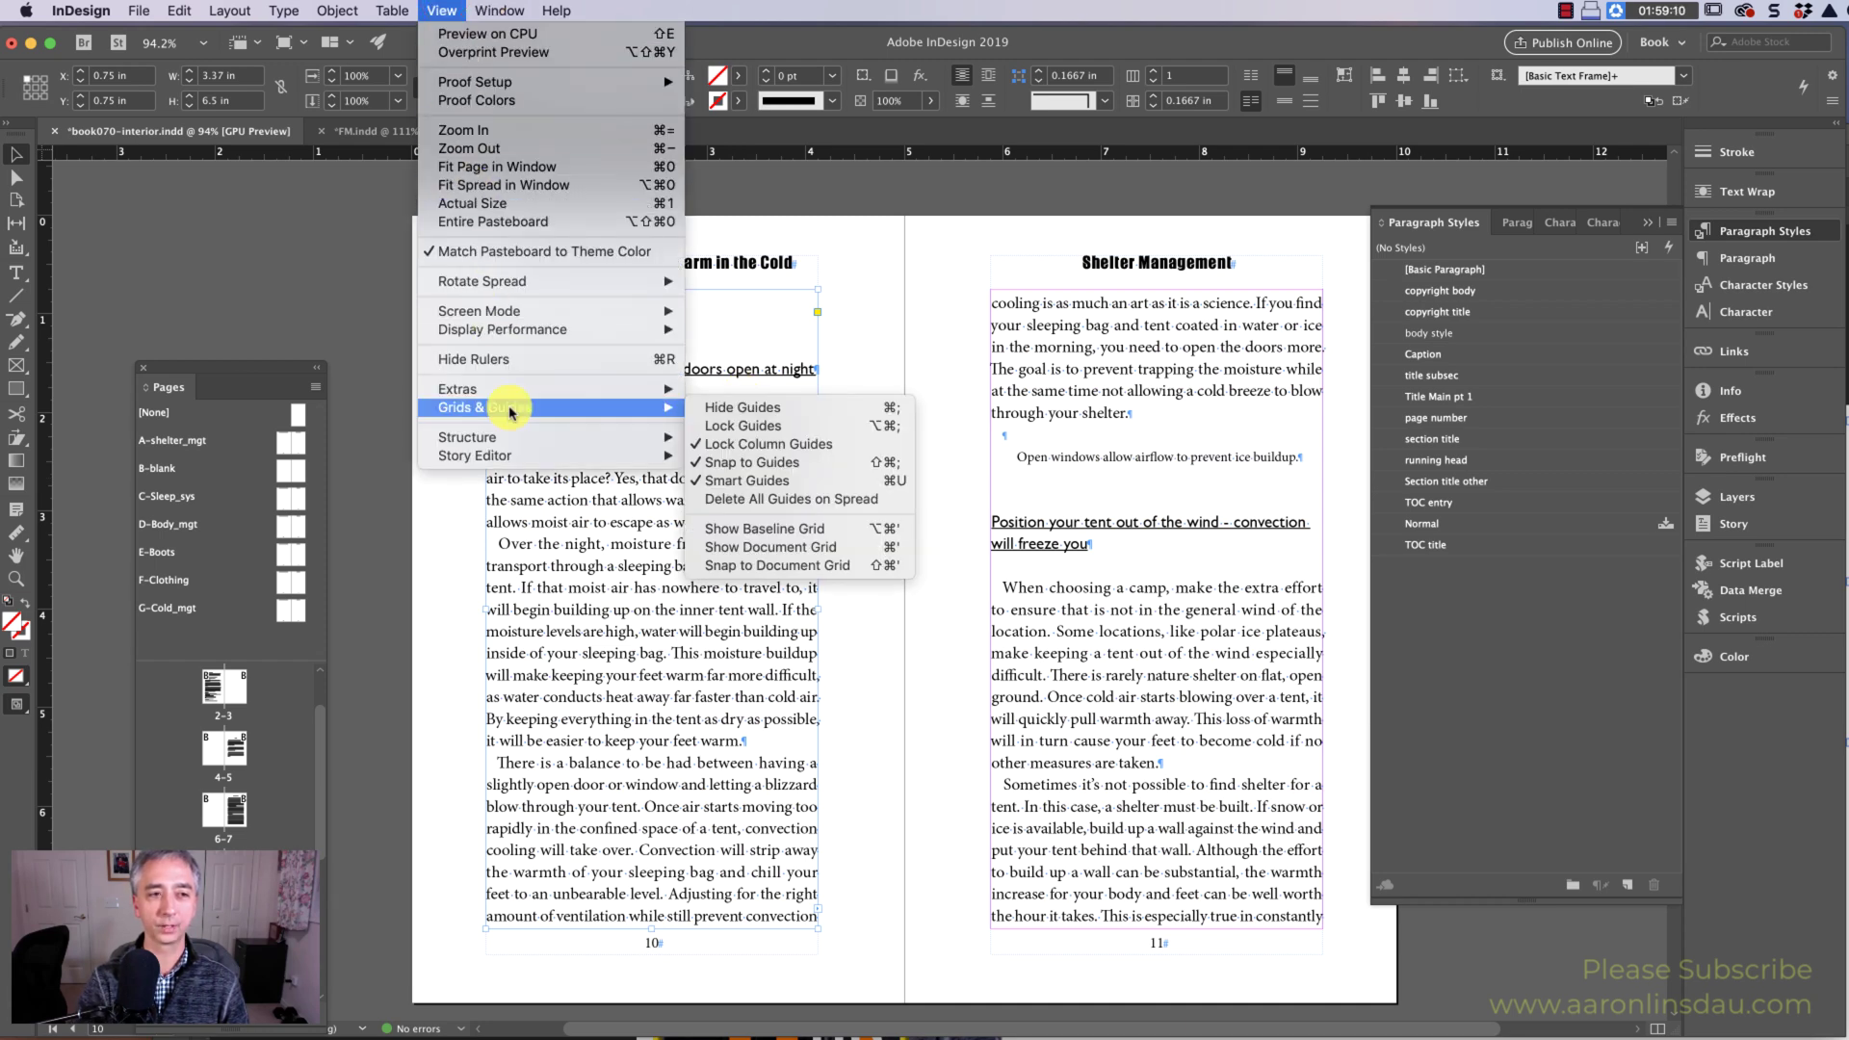
pyautogui.moveTo(527, 406)
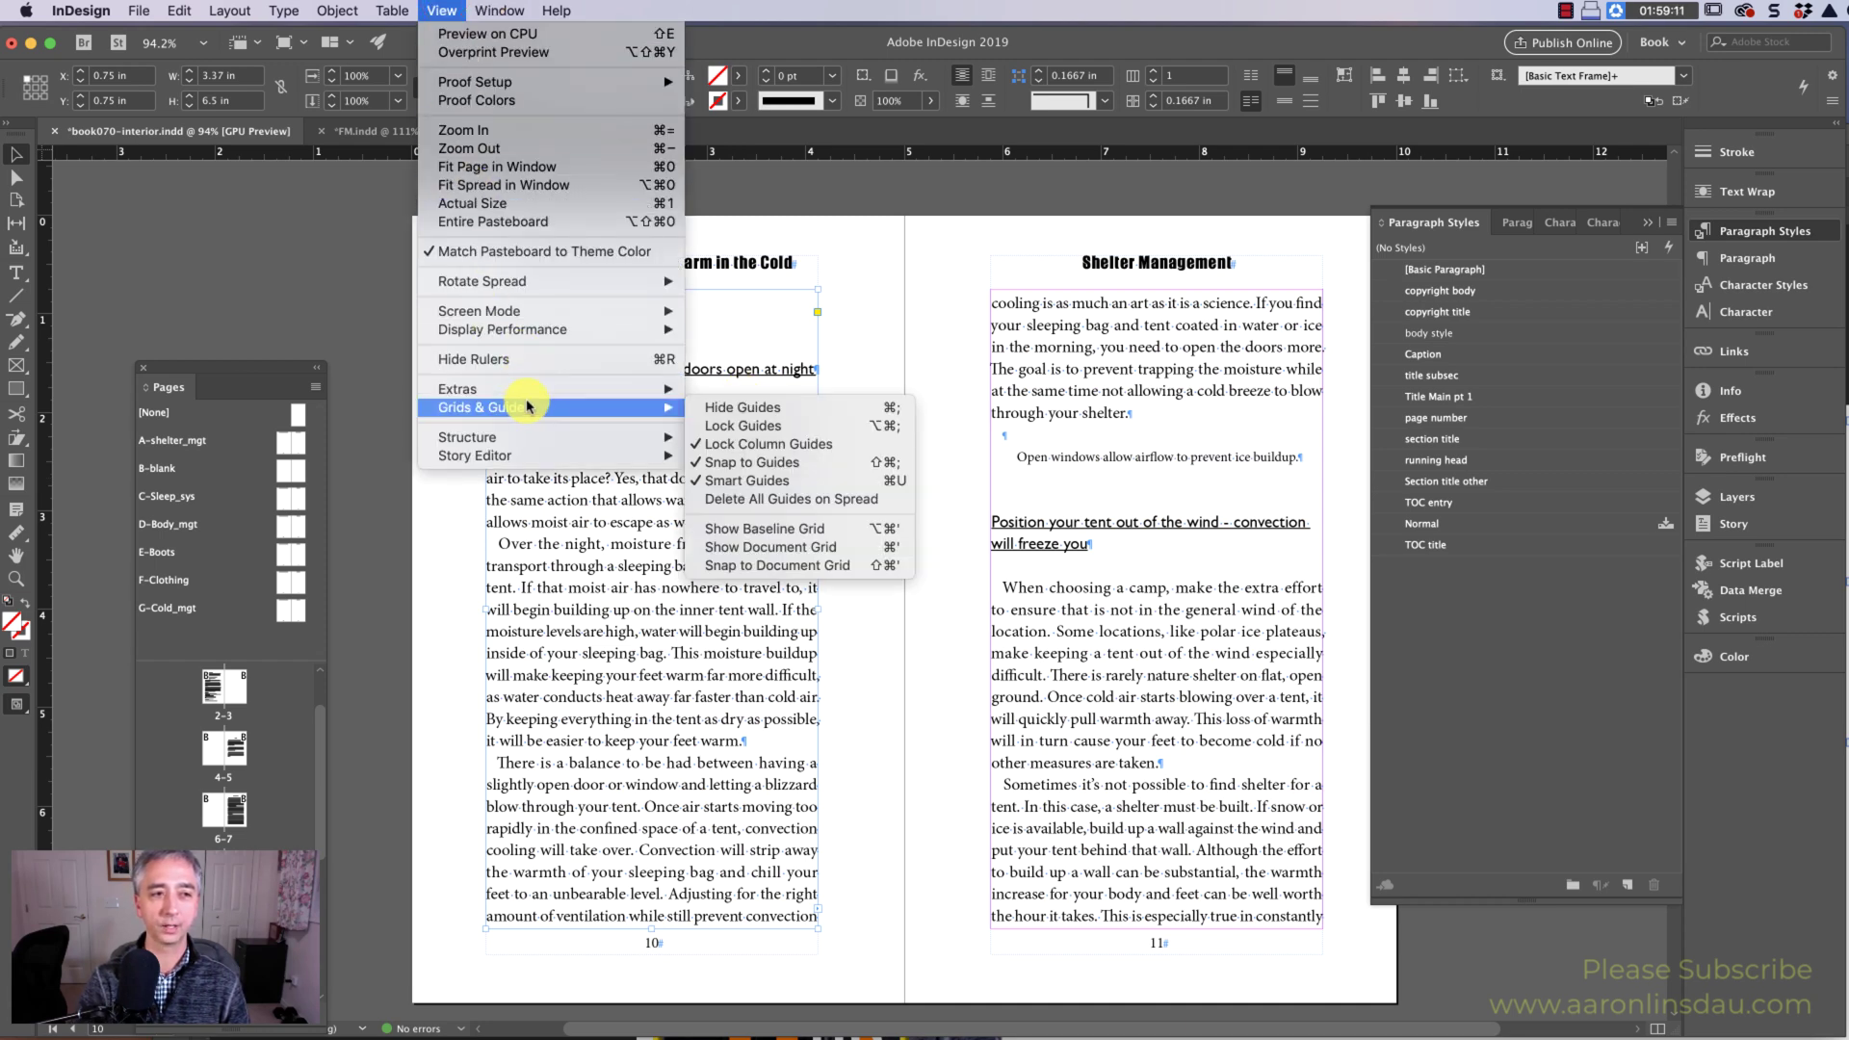
pyautogui.click(803, 547)
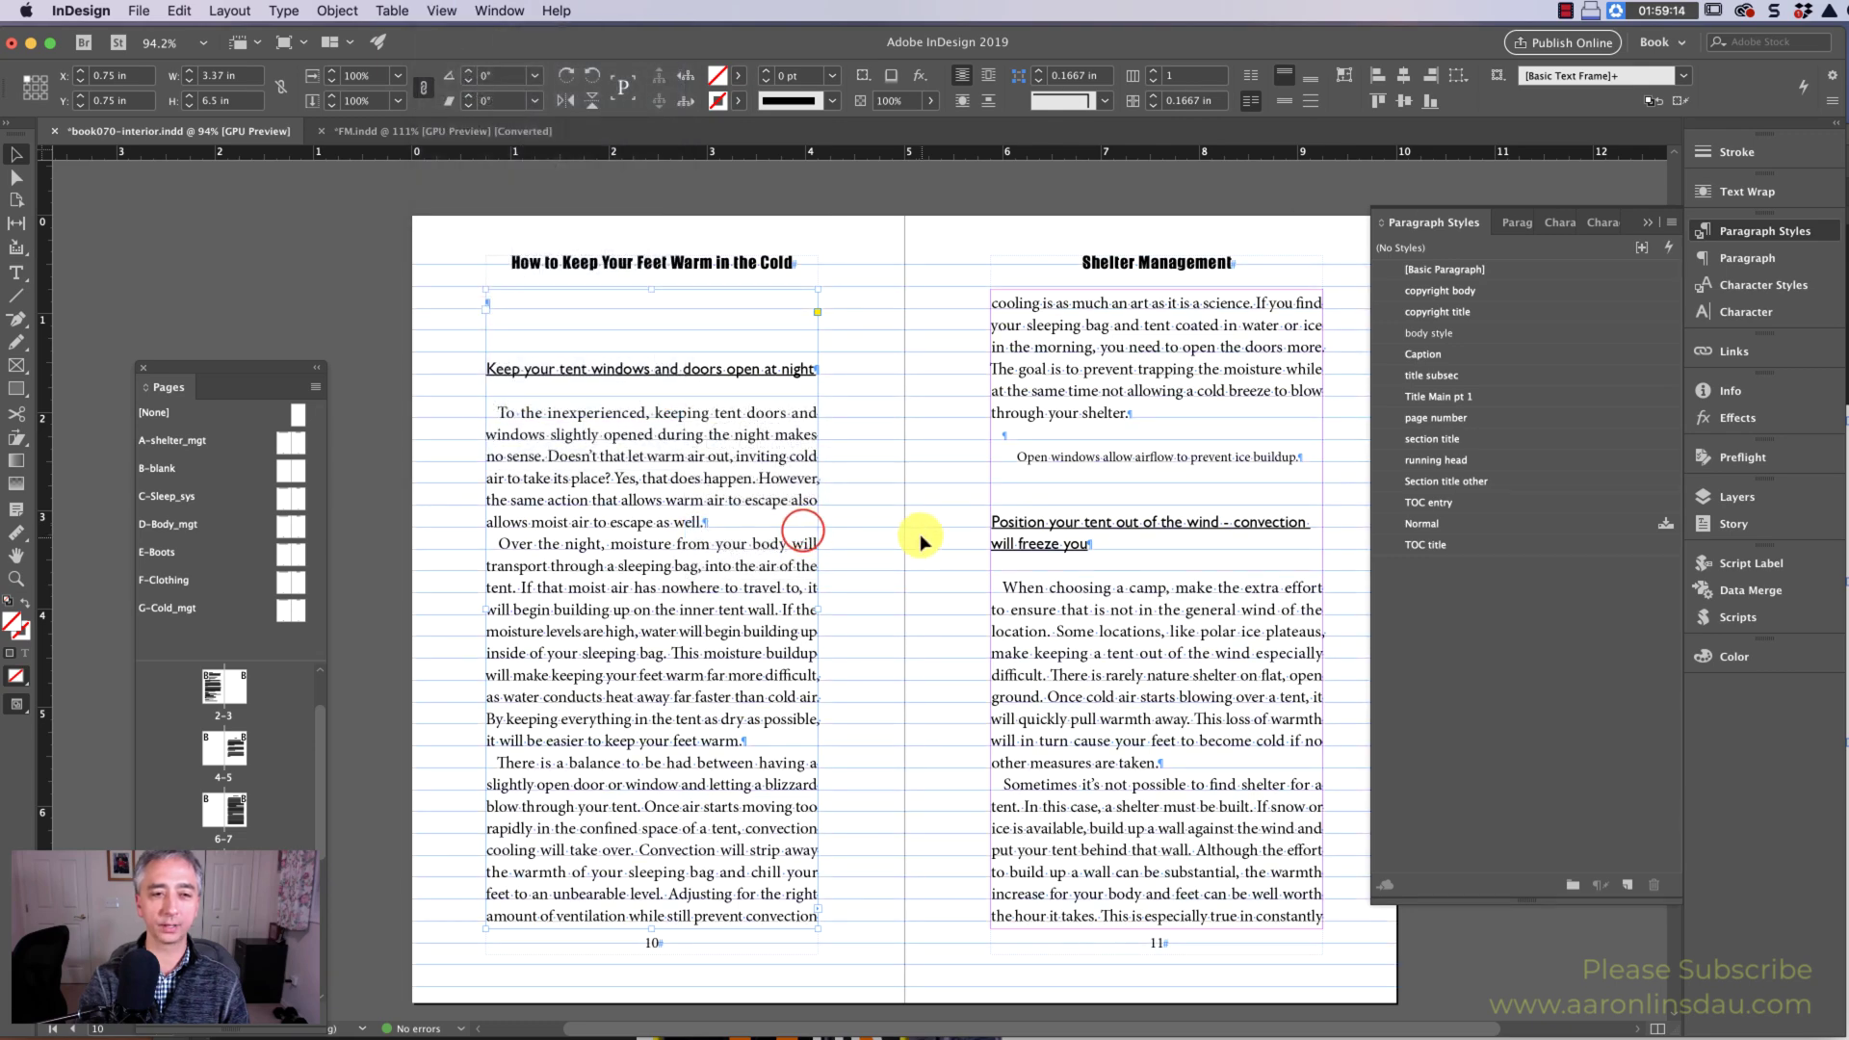
pyautogui.scroll(4, 948, 602)
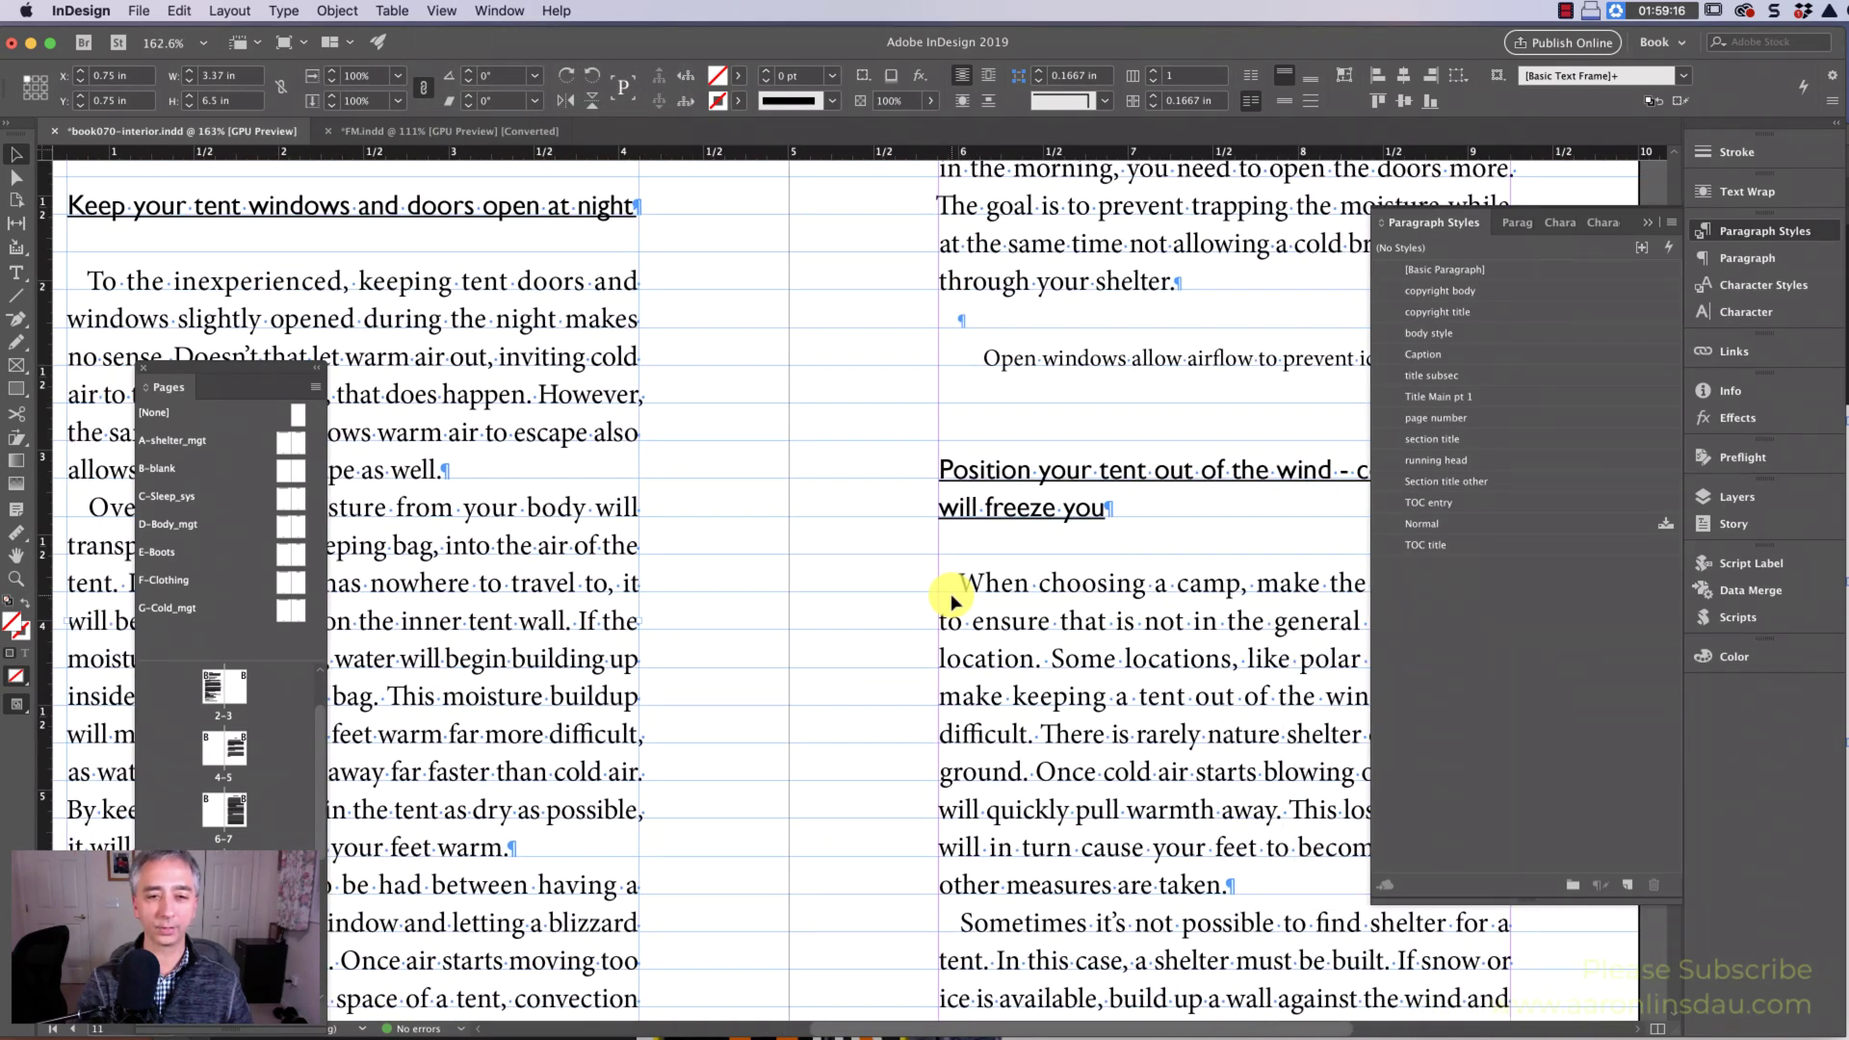
pyautogui.hscroll(5, 950, 597)
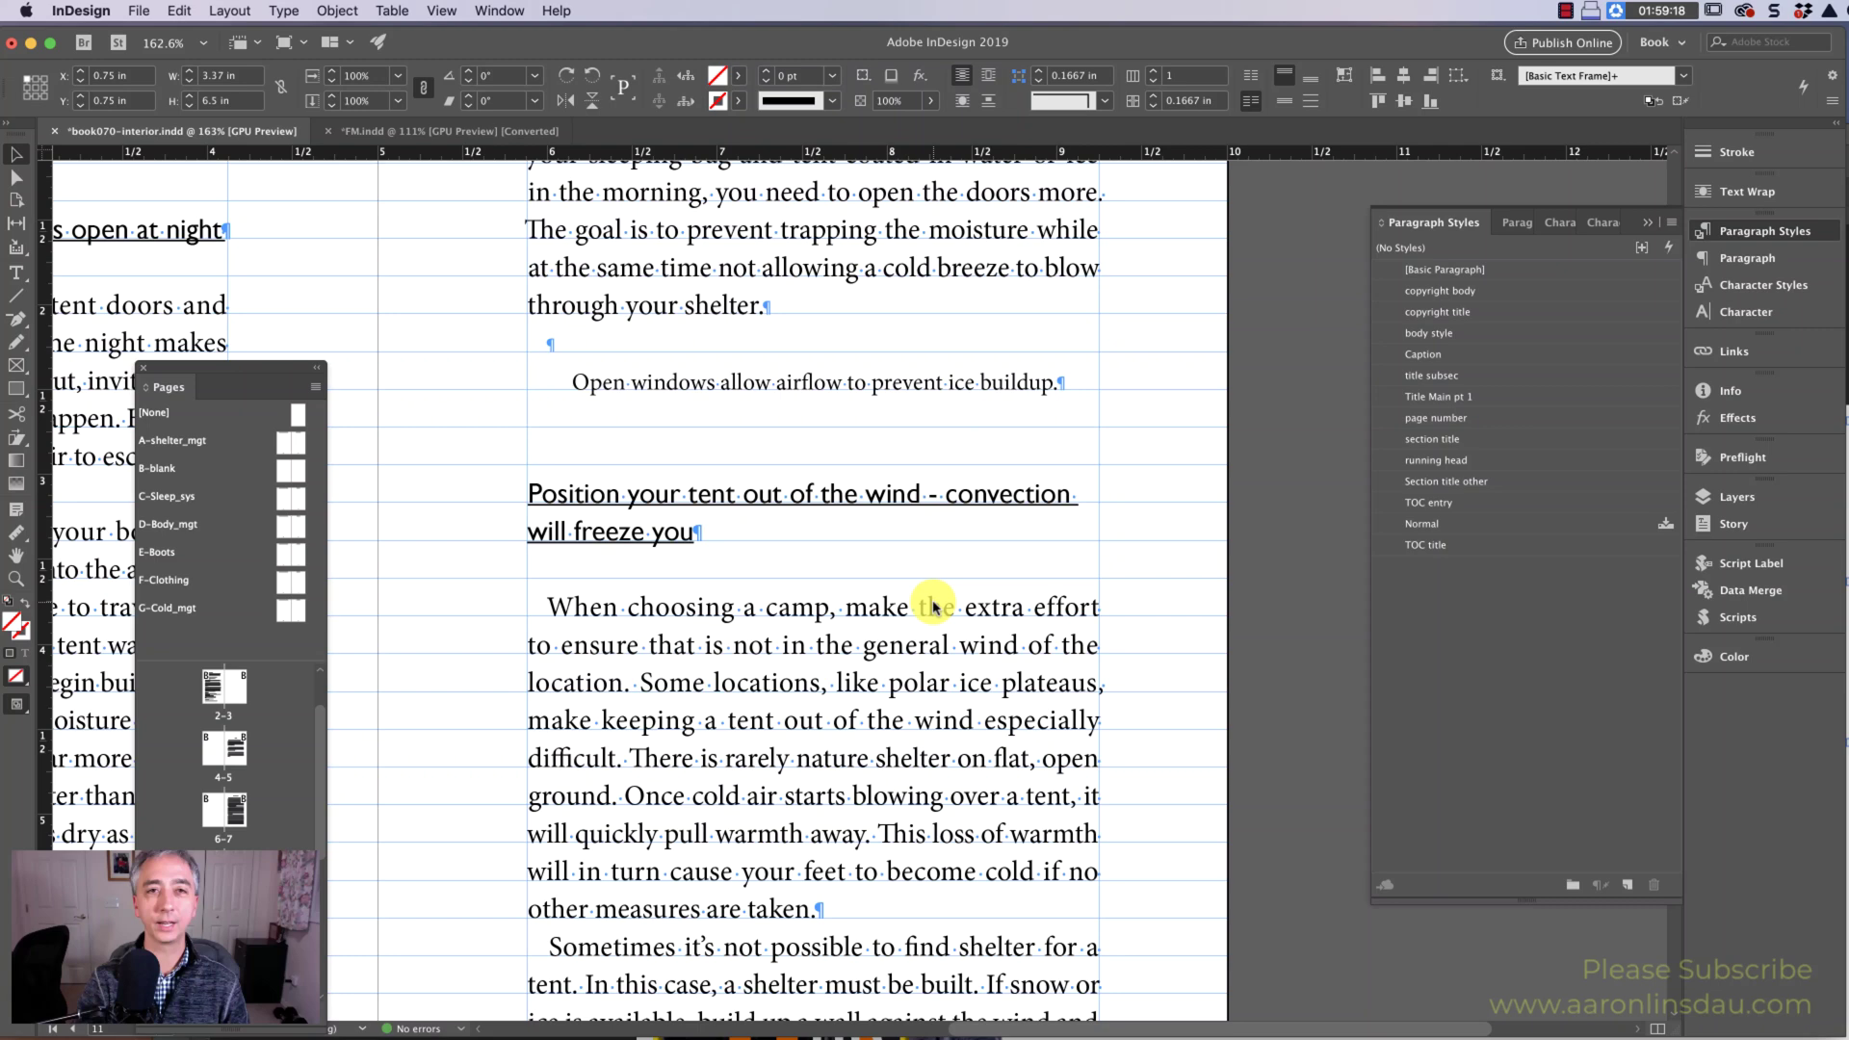
pyautogui.doubleClick(938, 615)
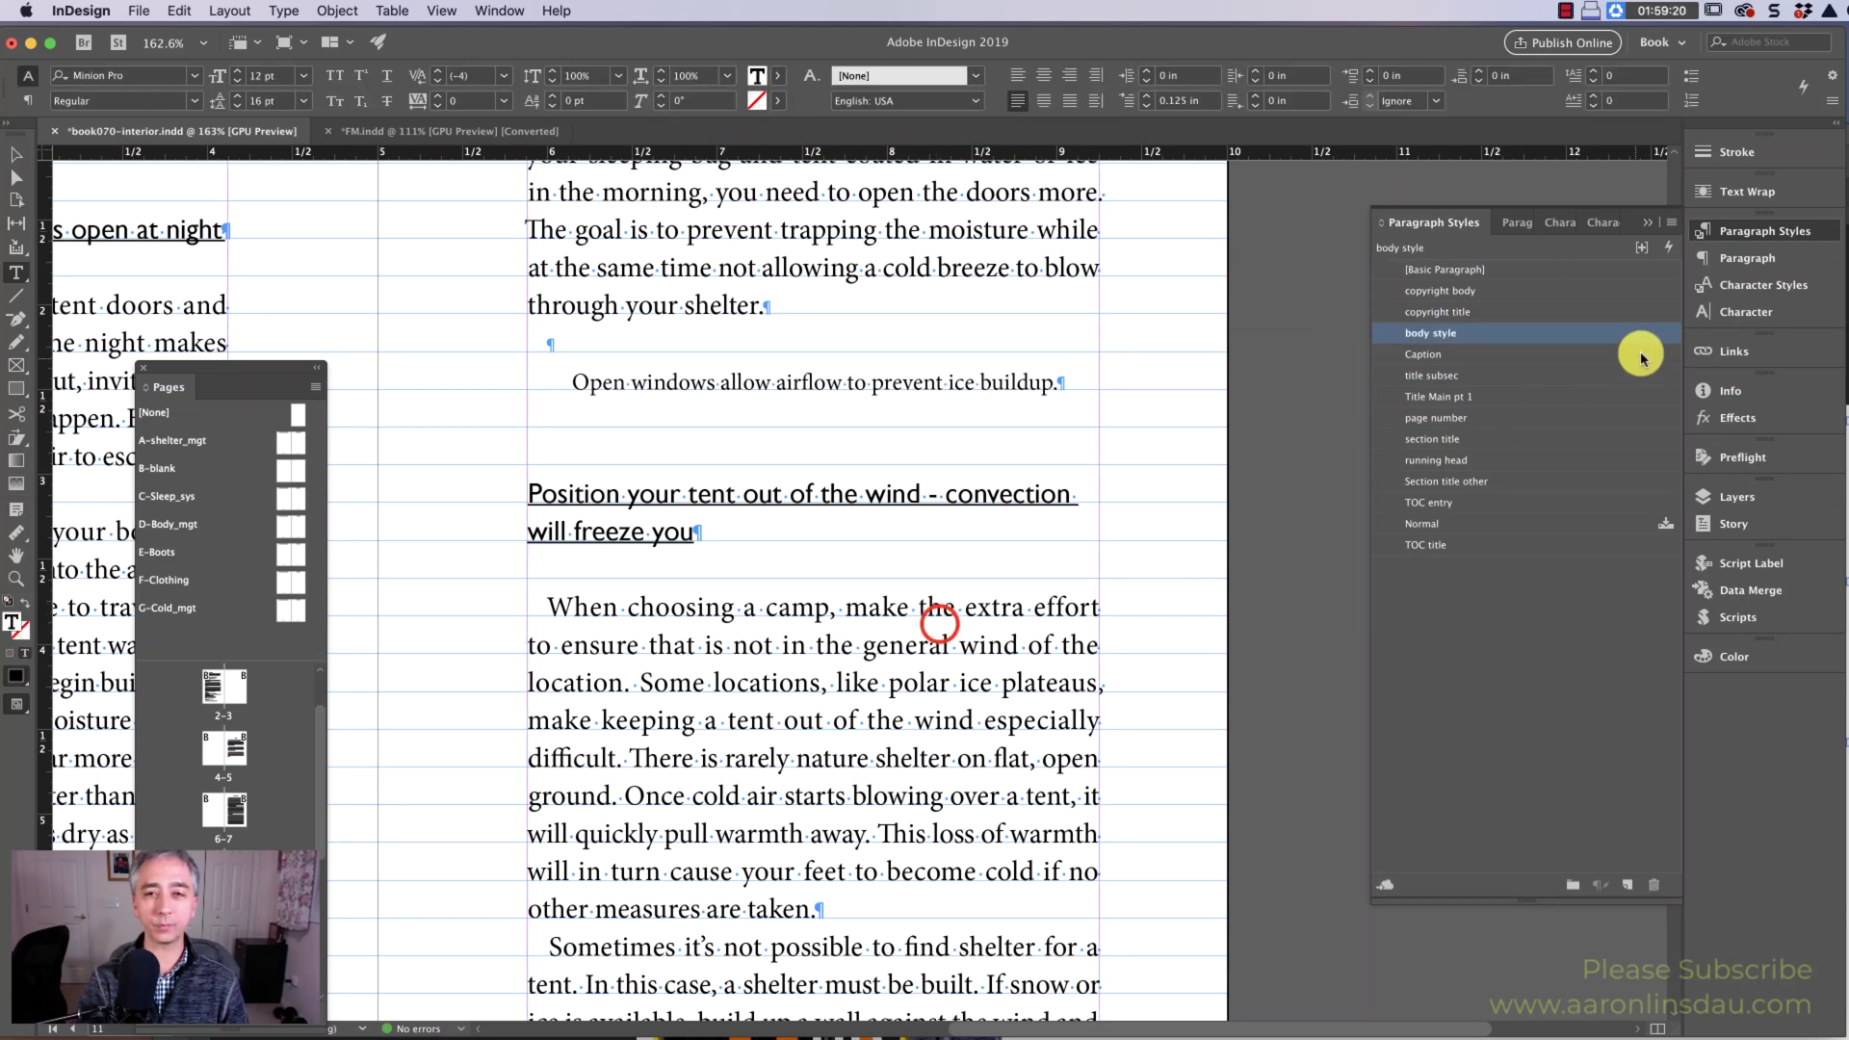
pyautogui.doubleClick(1613, 332)
pyautogui.click(1242, 330)
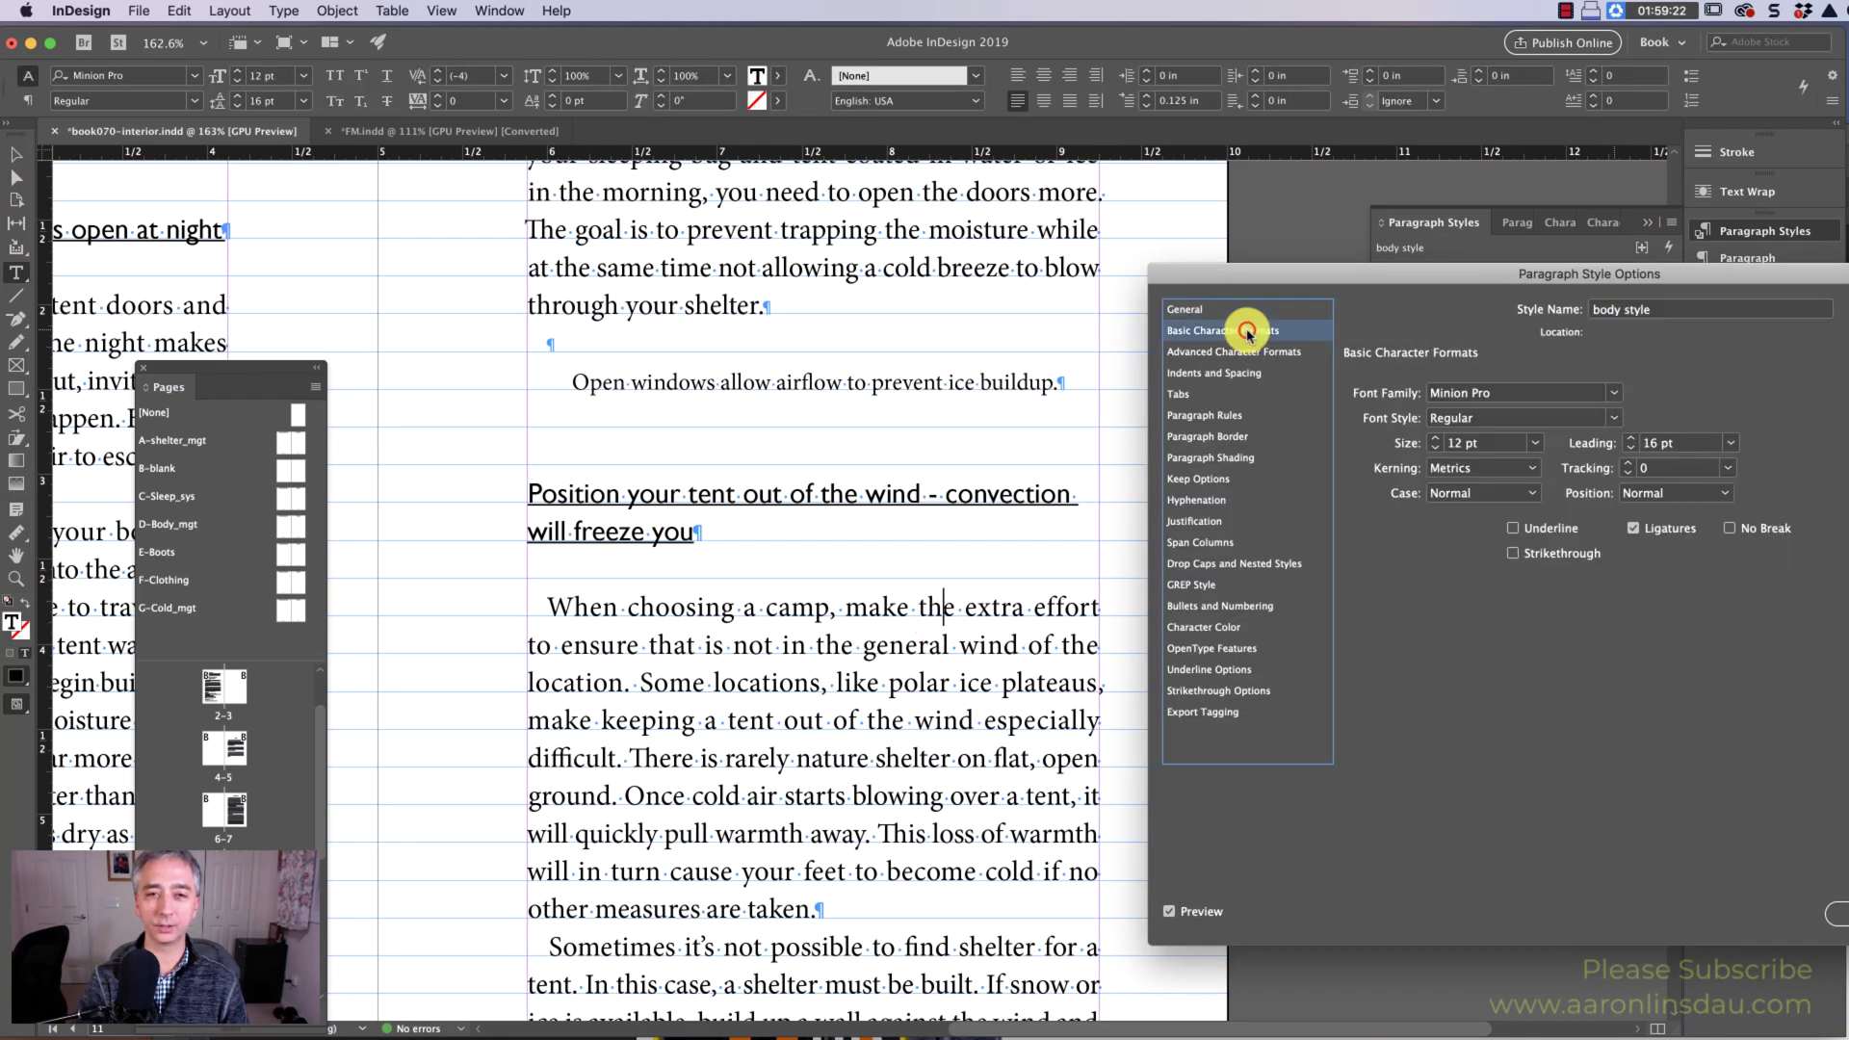
pyautogui.click(1628, 439)
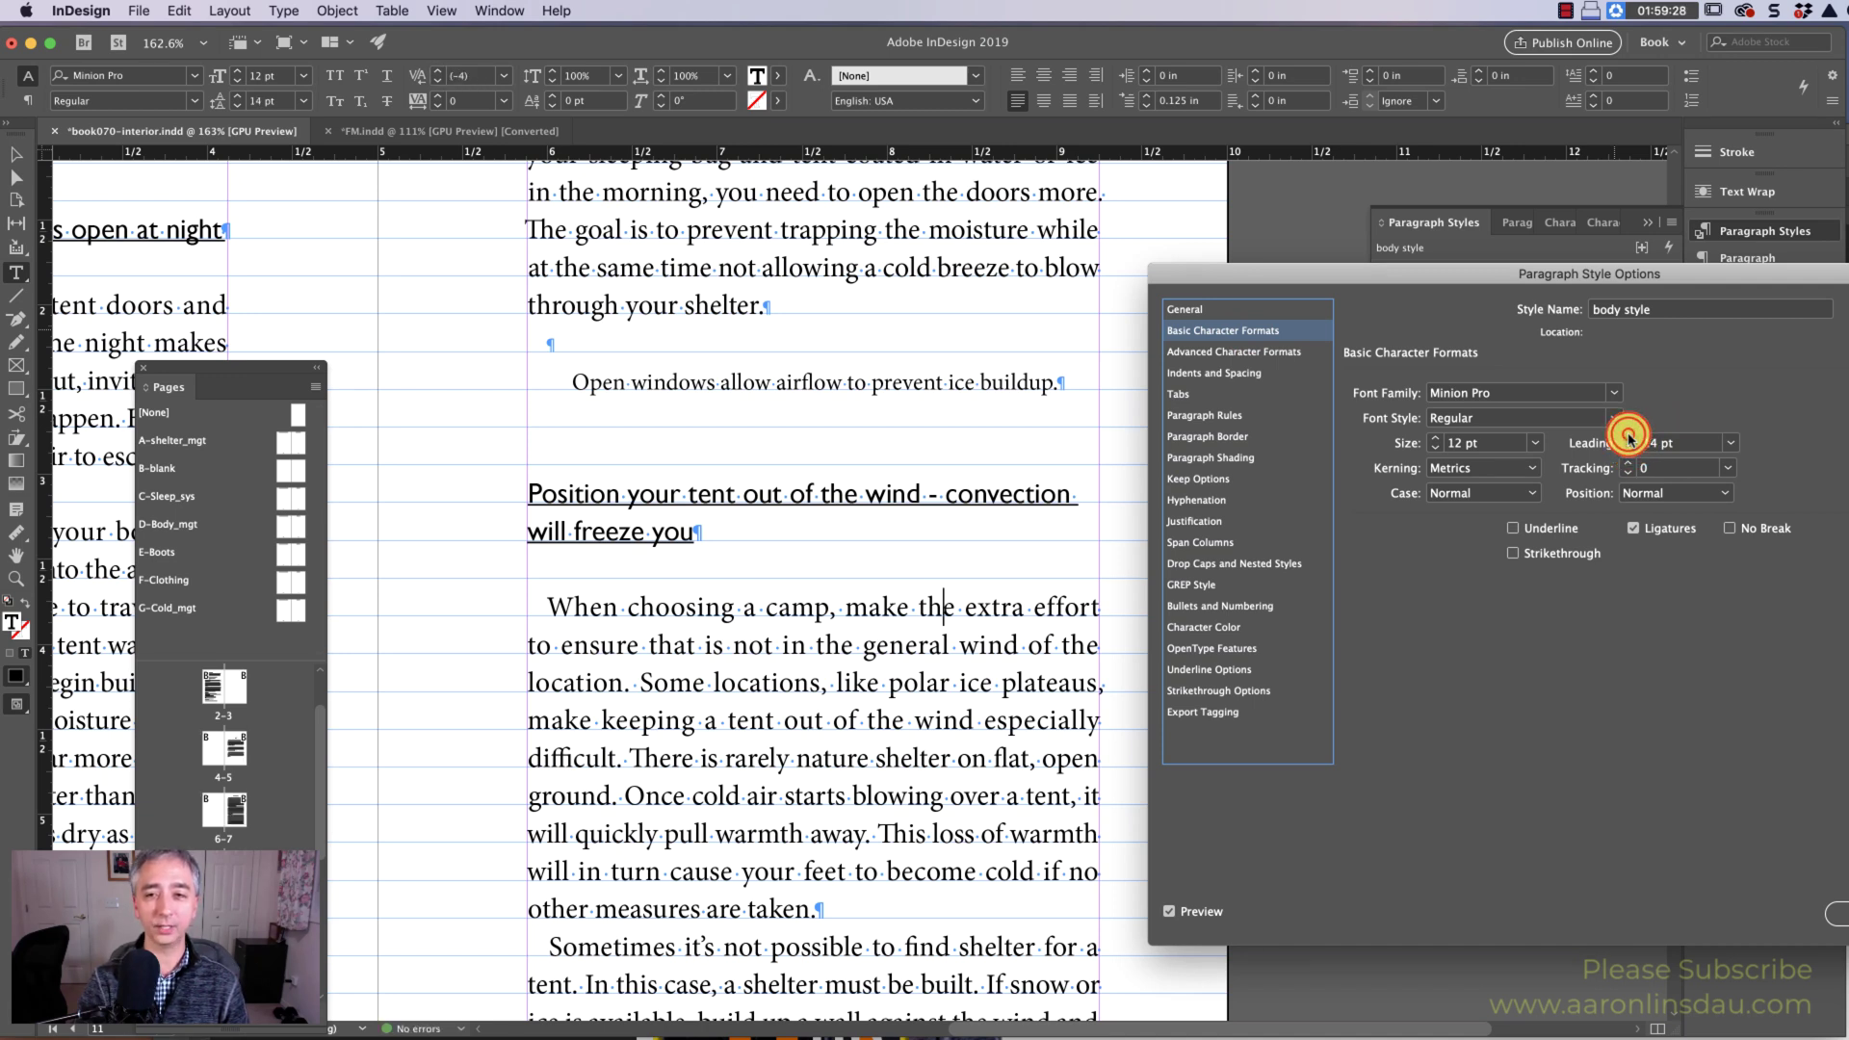
pyautogui.click(1257, 372)
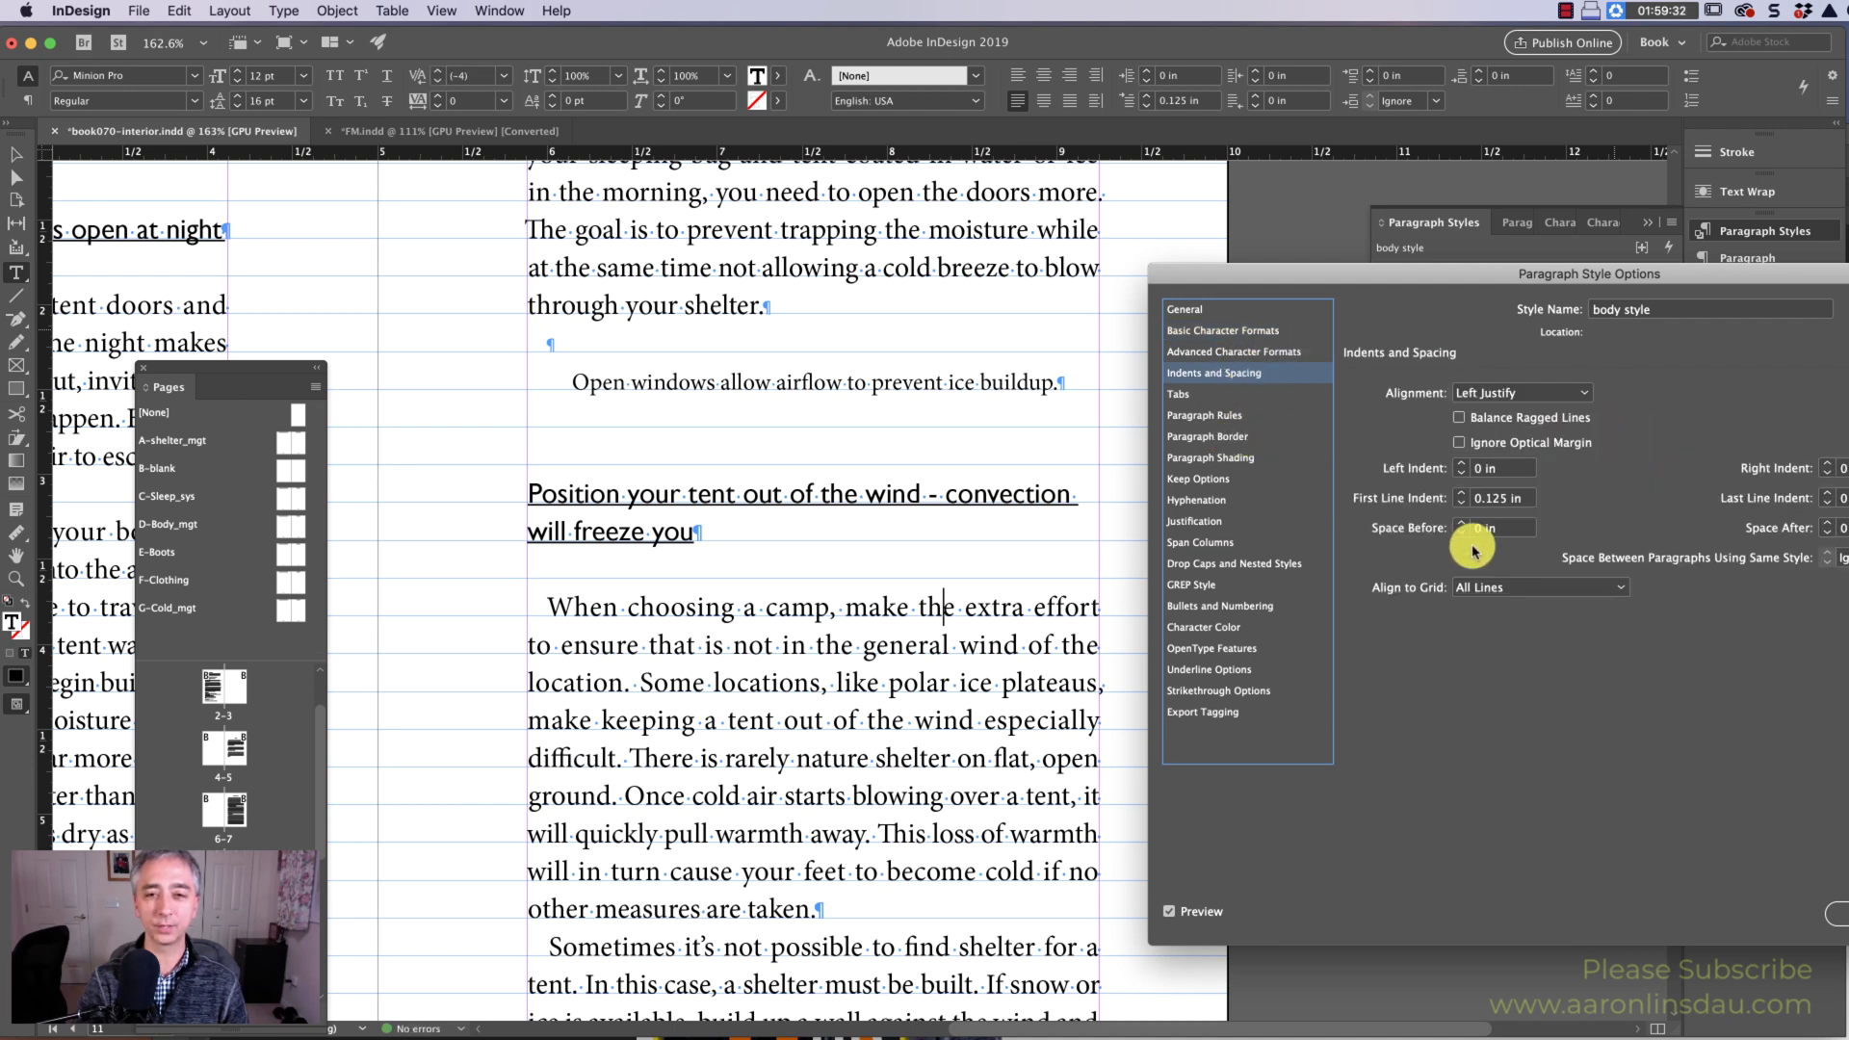
pyautogui.click(1524, 589)
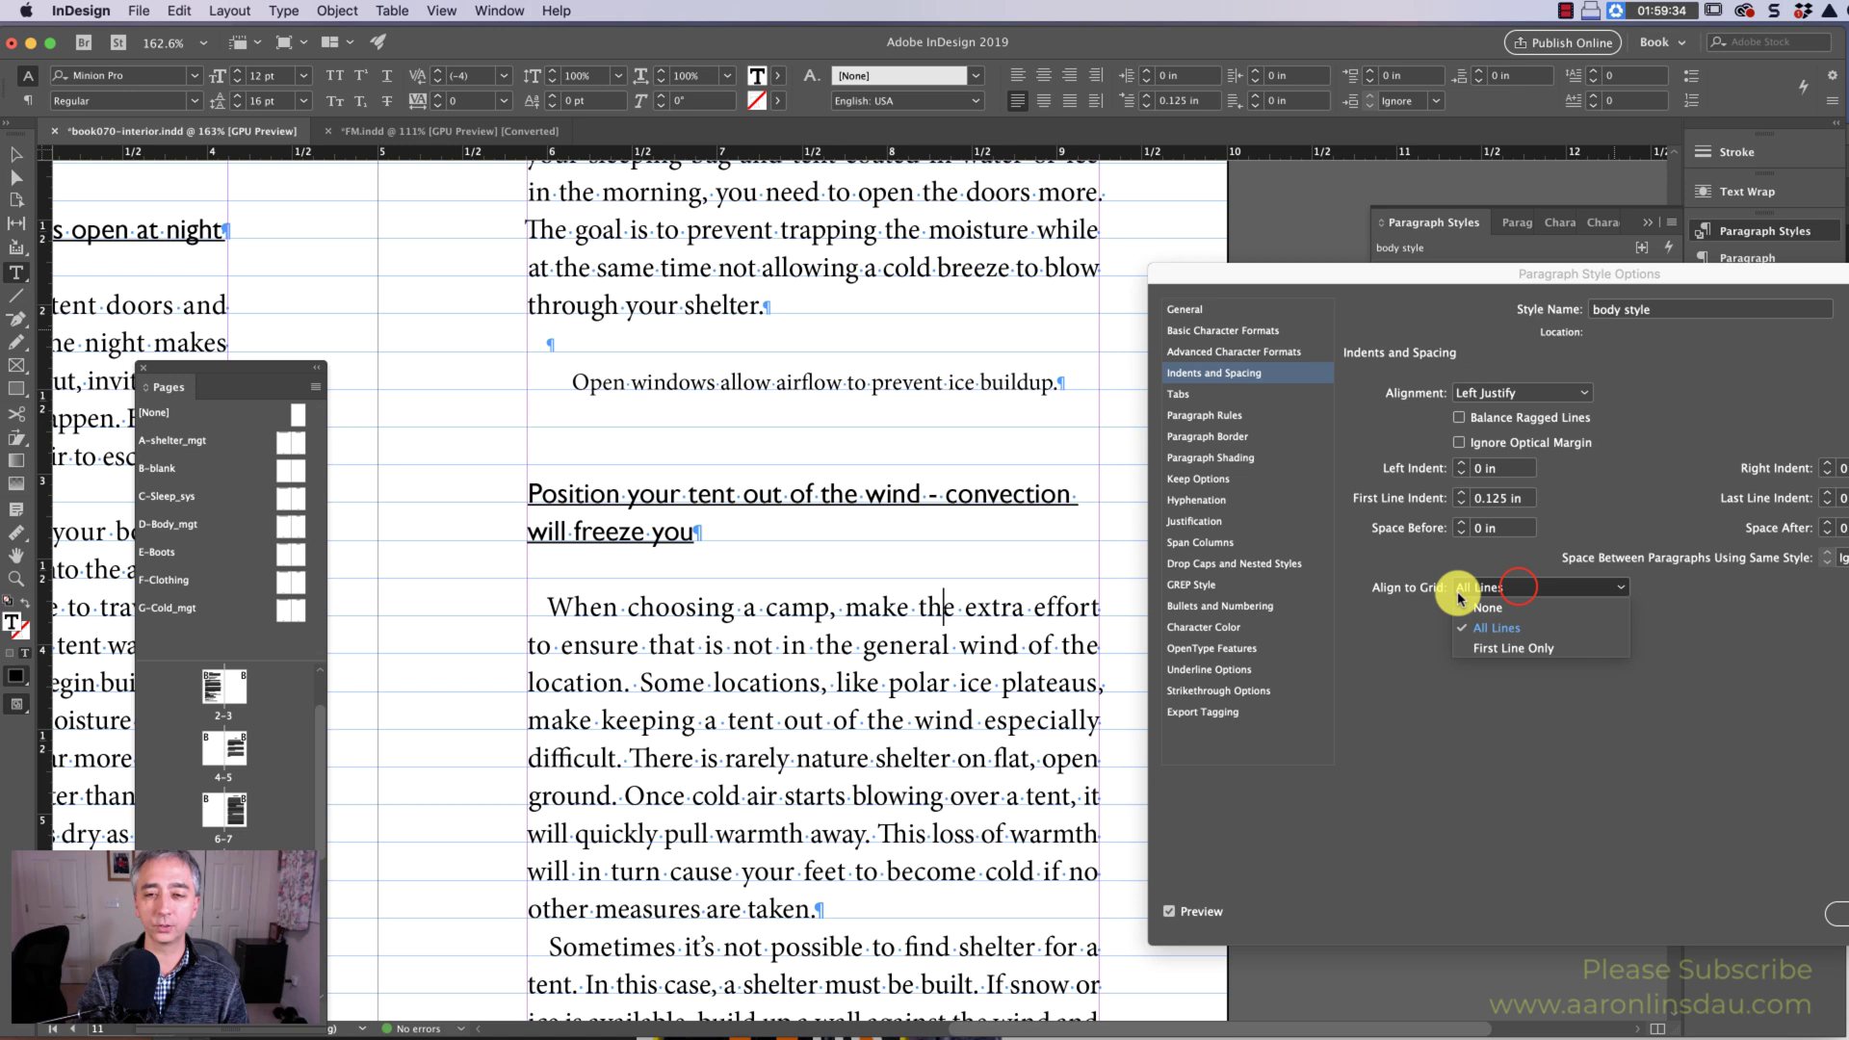
pyautogui.click(1522, 587)
pyautogui.press('Return')
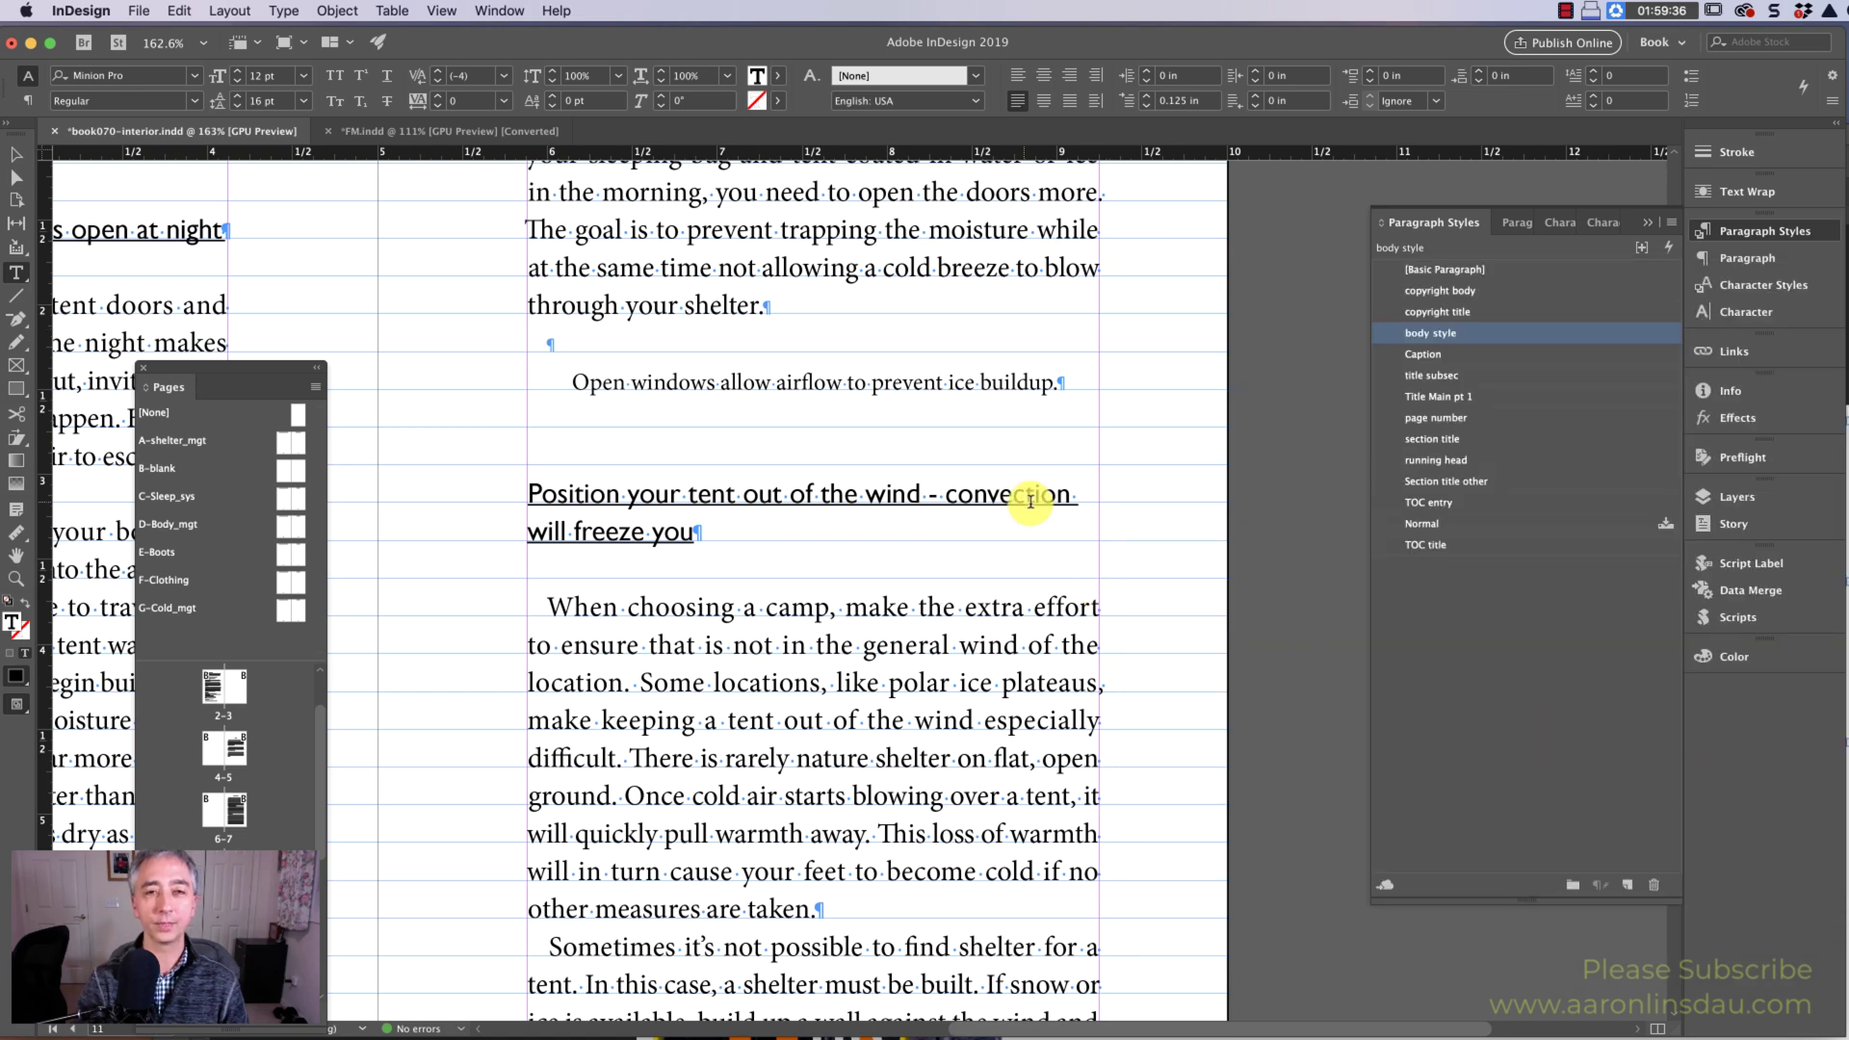
pyautogui.doubleClick(1508, 333)
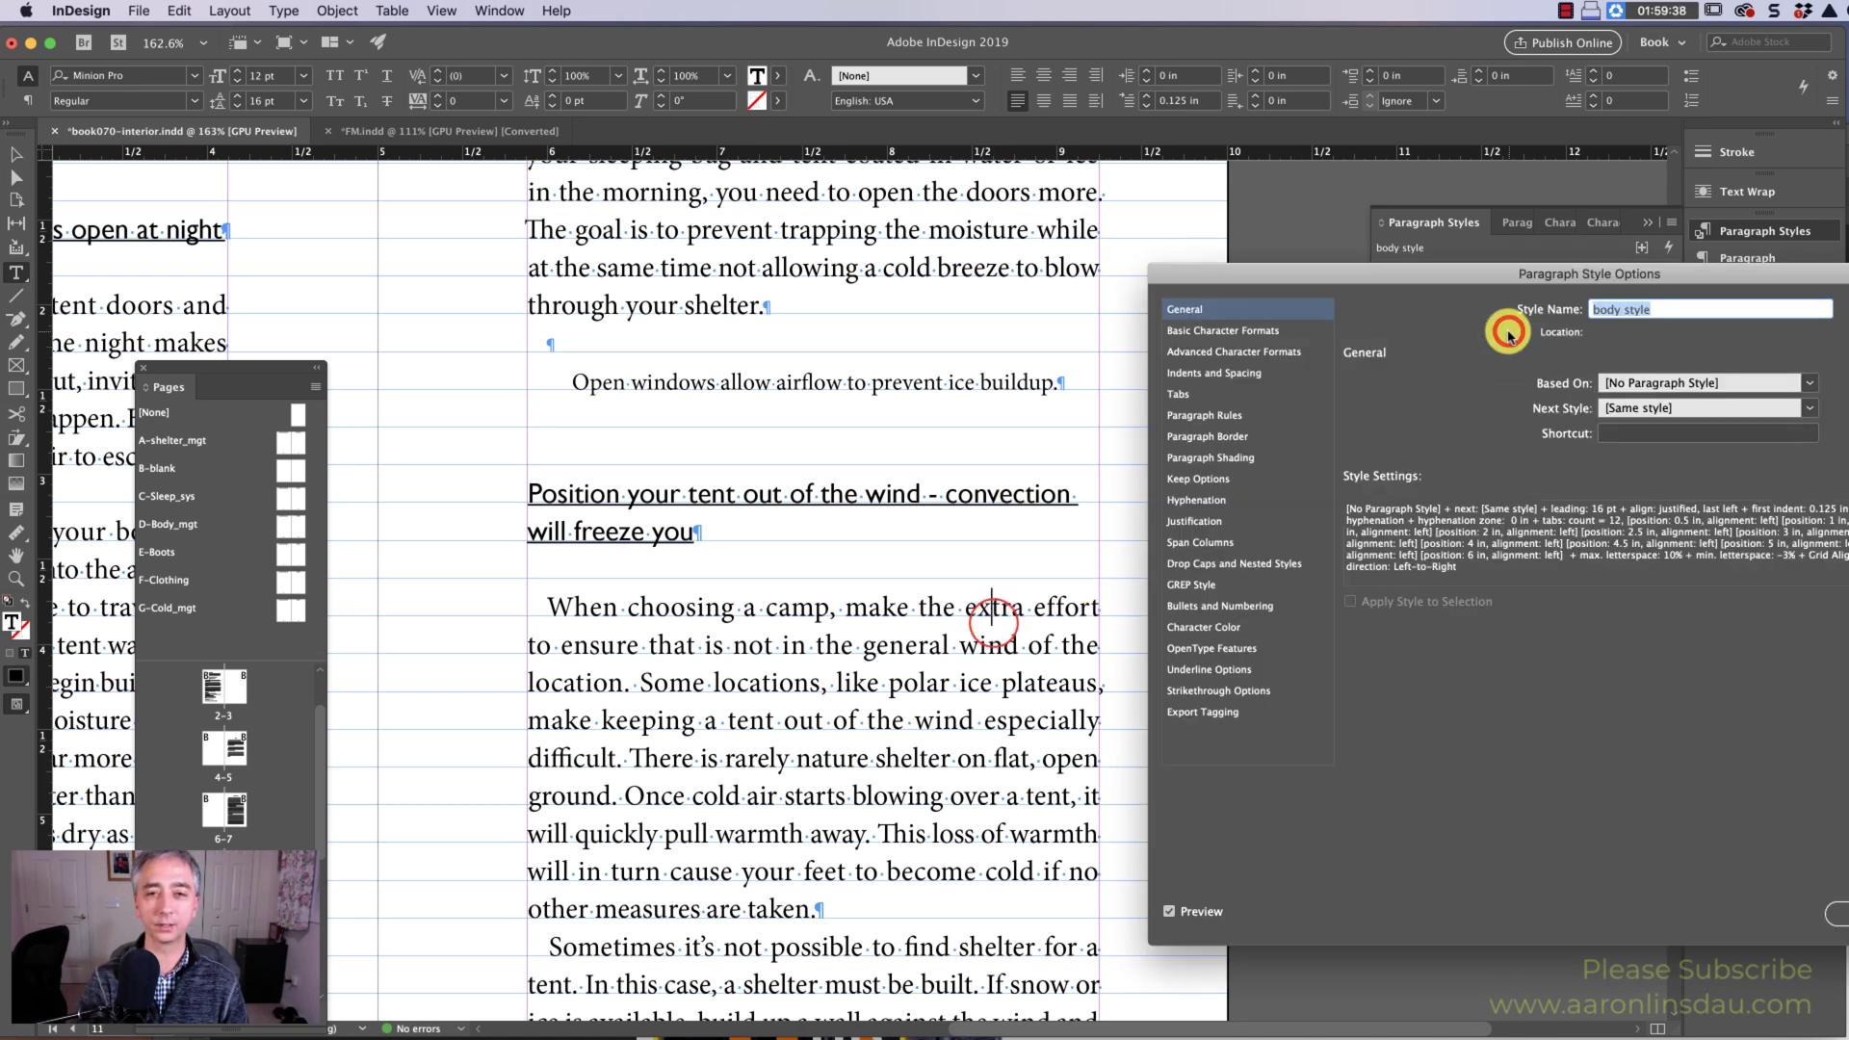
pyautogui.press('Escape')
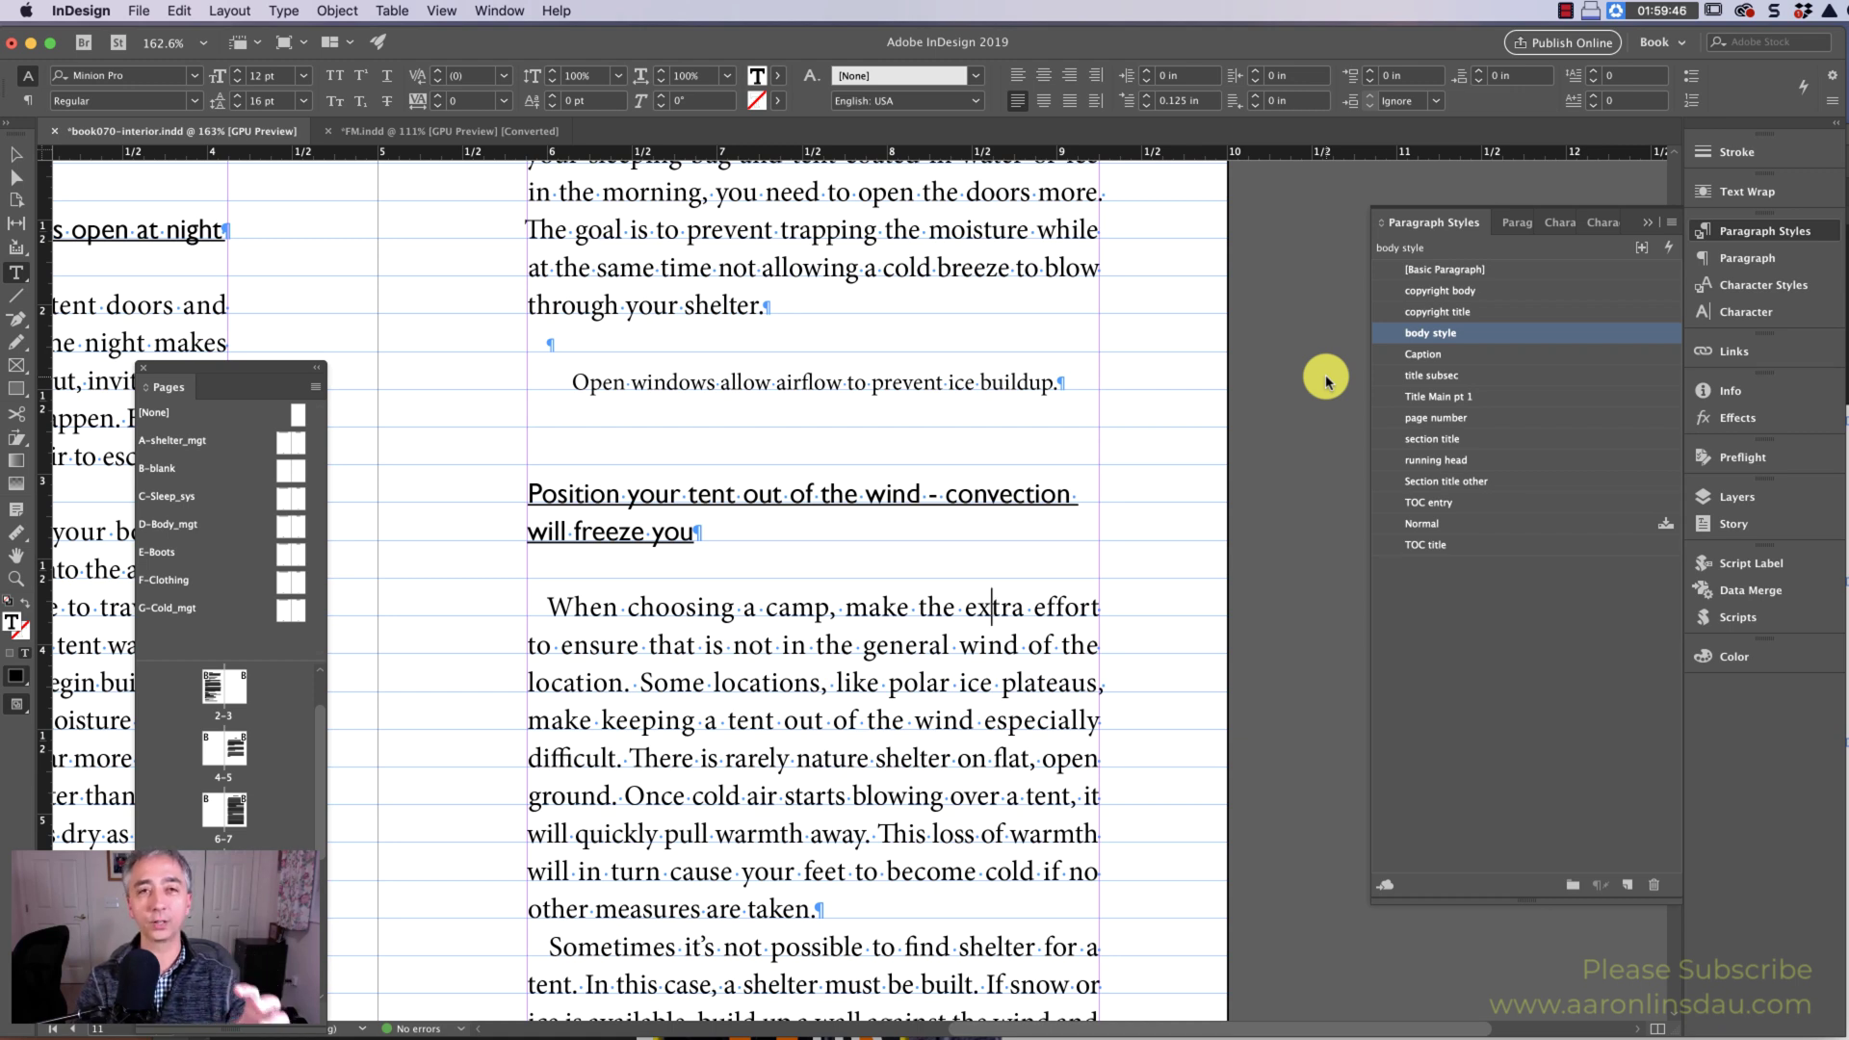
pyautogui.click(60, 11)
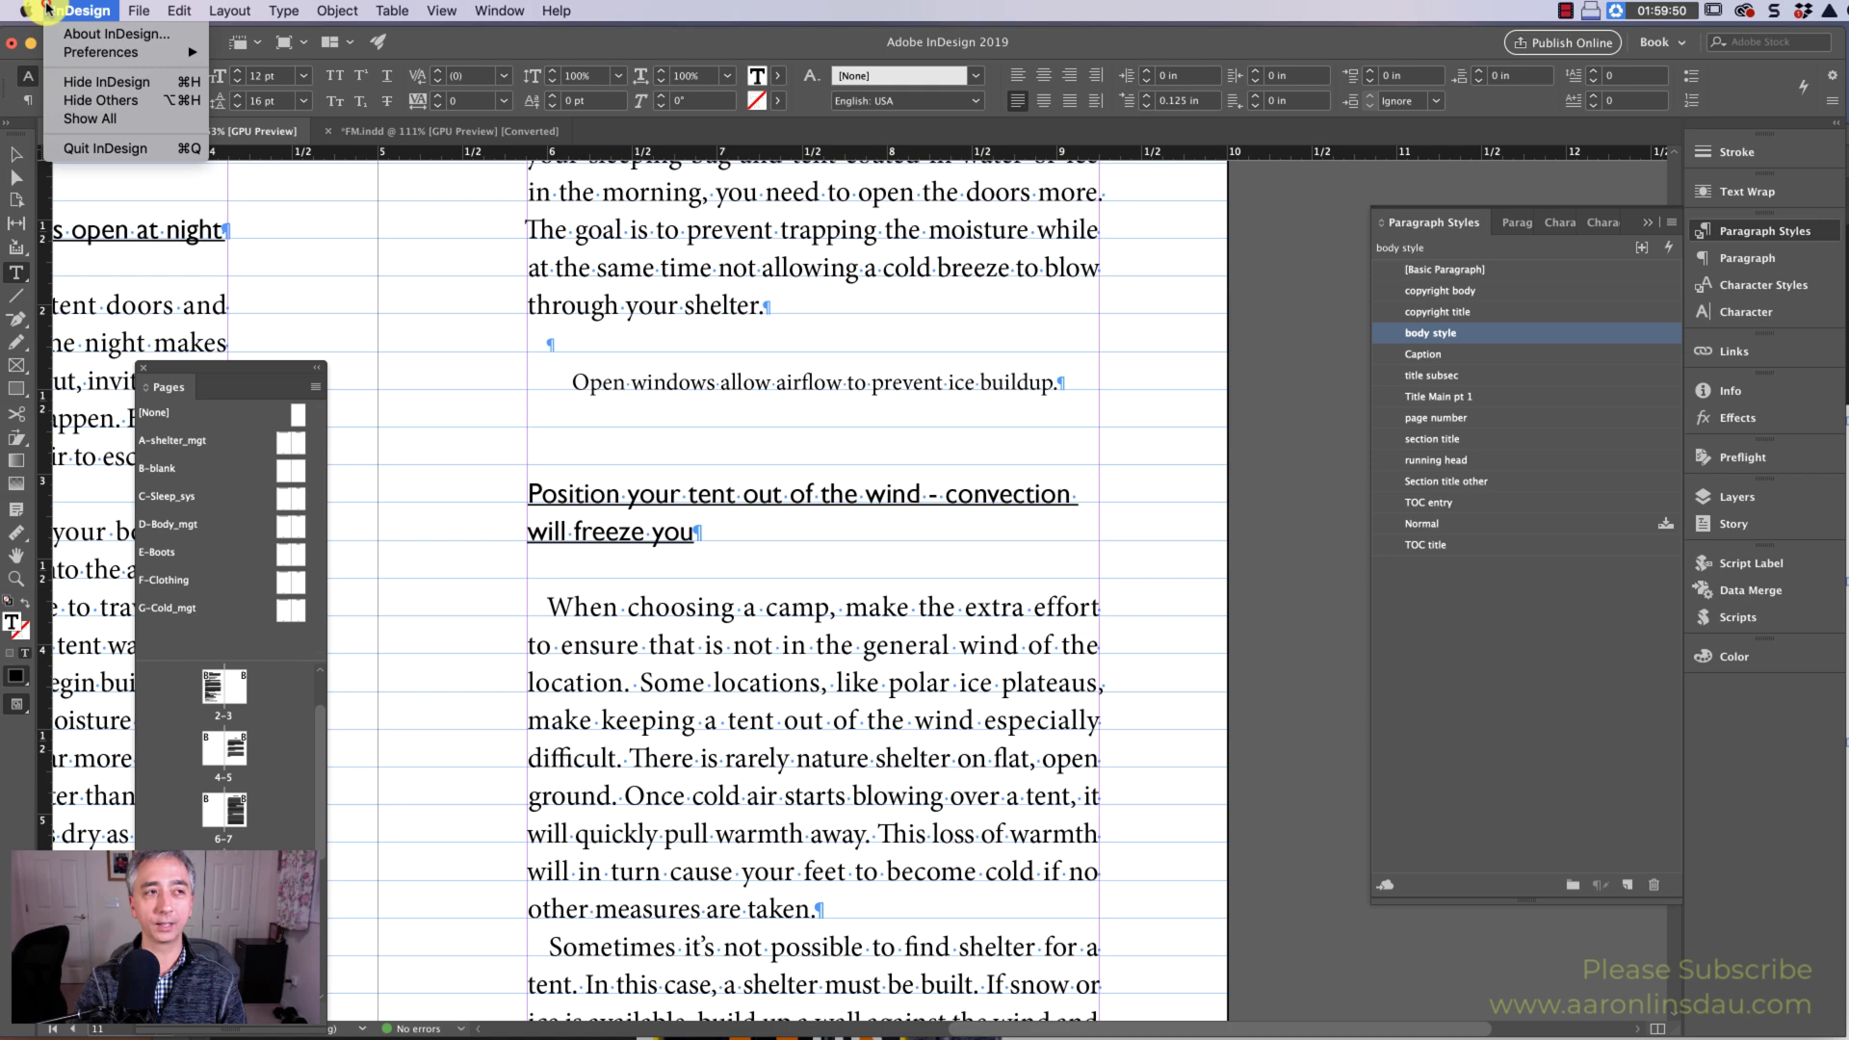
pyautogui.moveTo(129, 57)
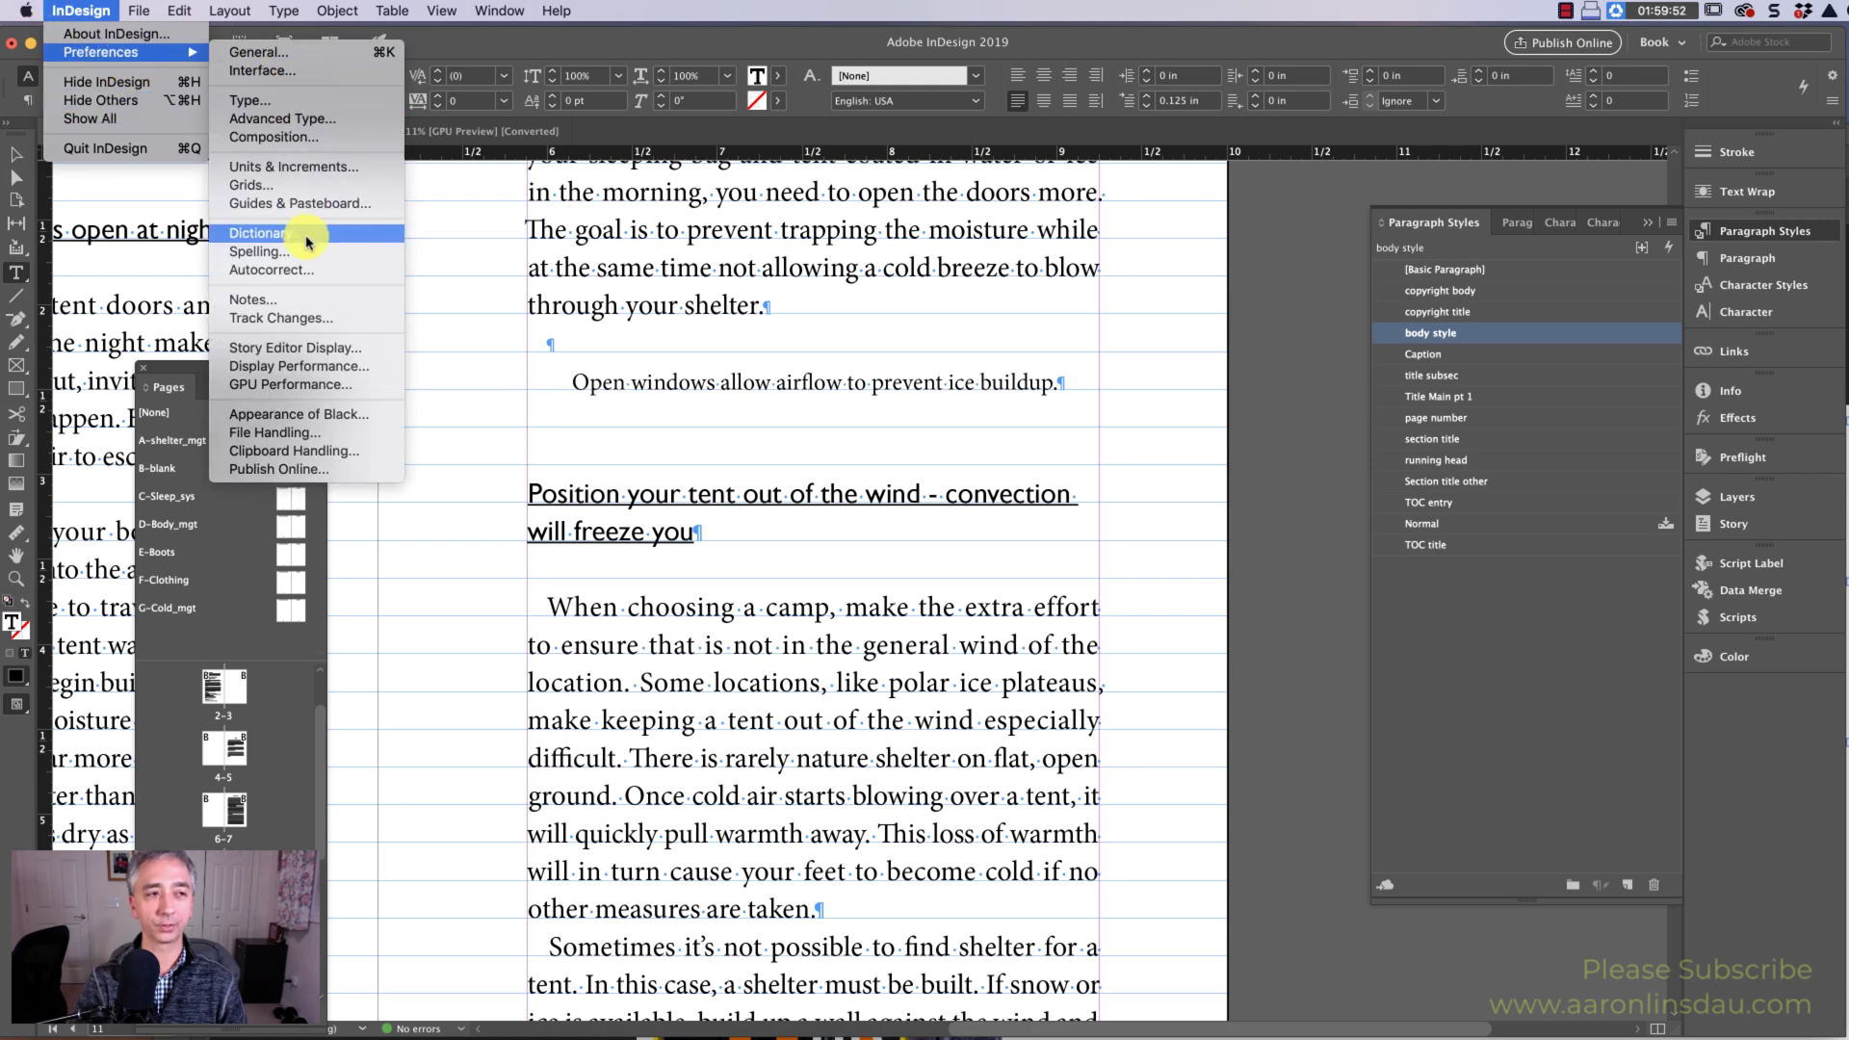
pyautogui.click(308, 190)
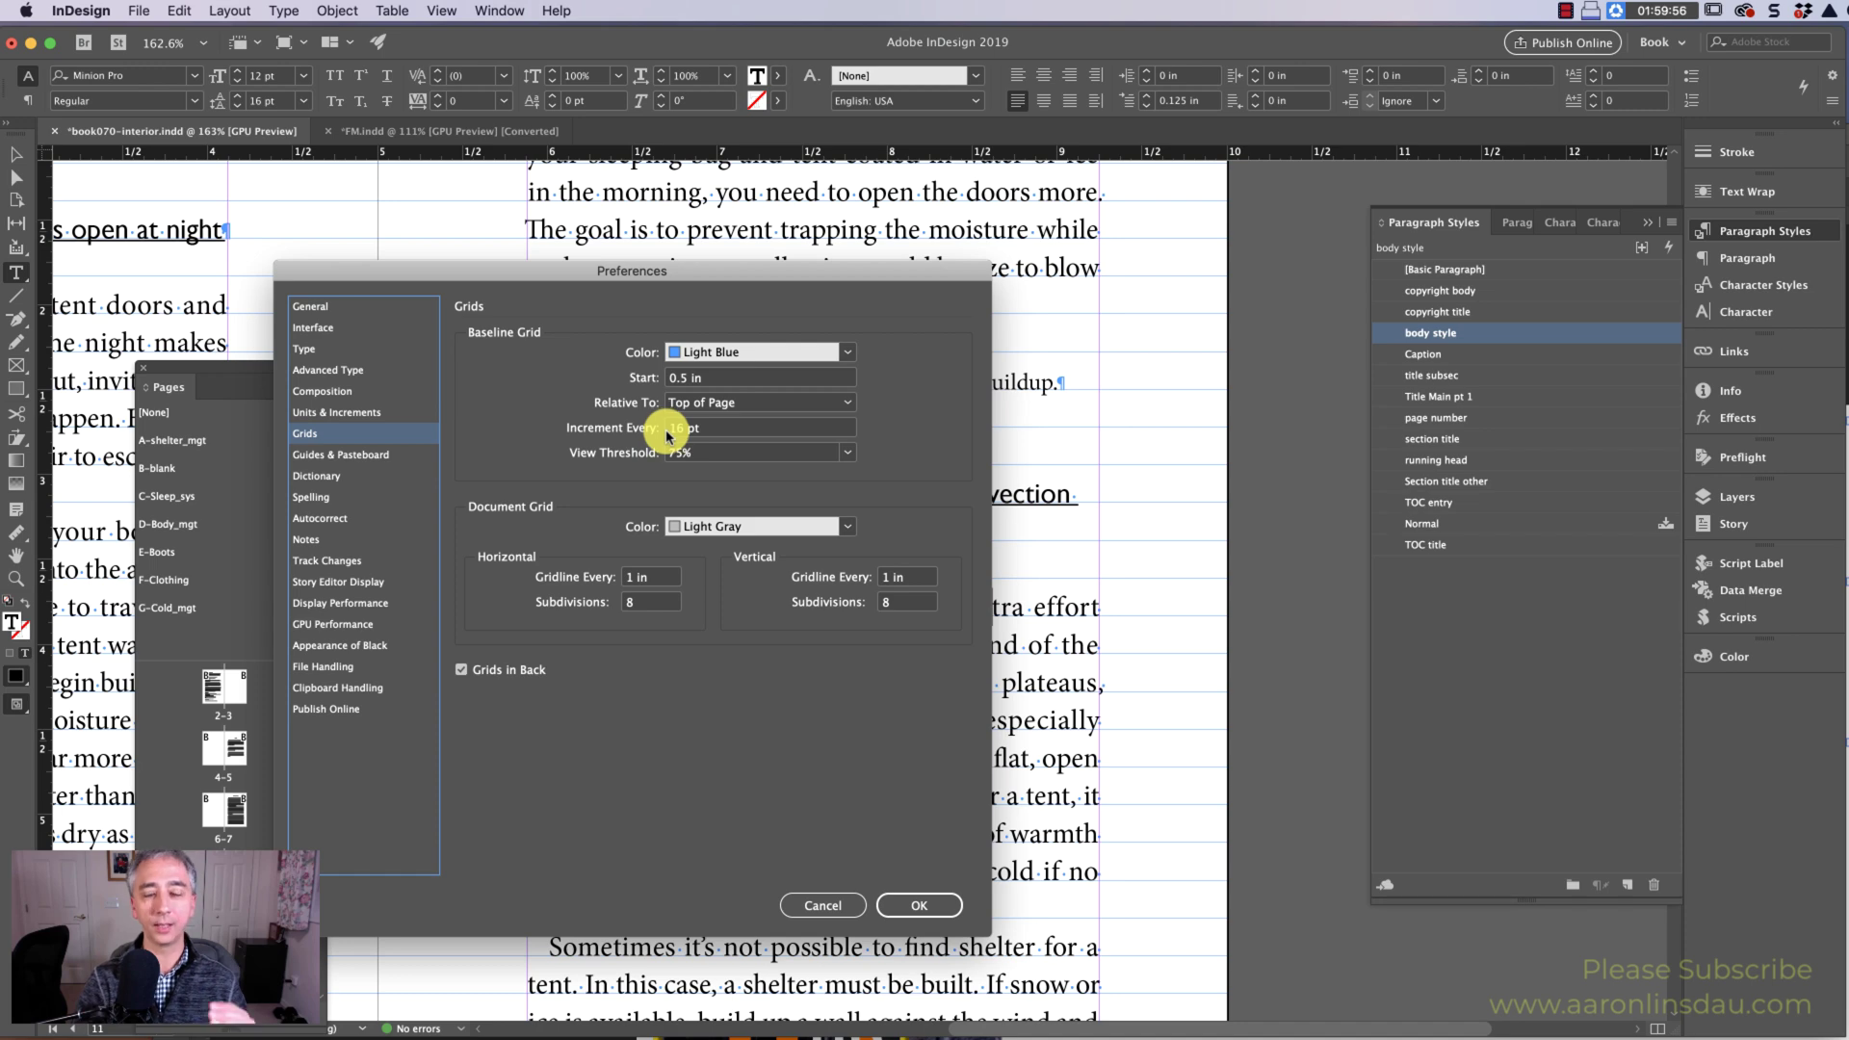
pyautogui.press('Return')
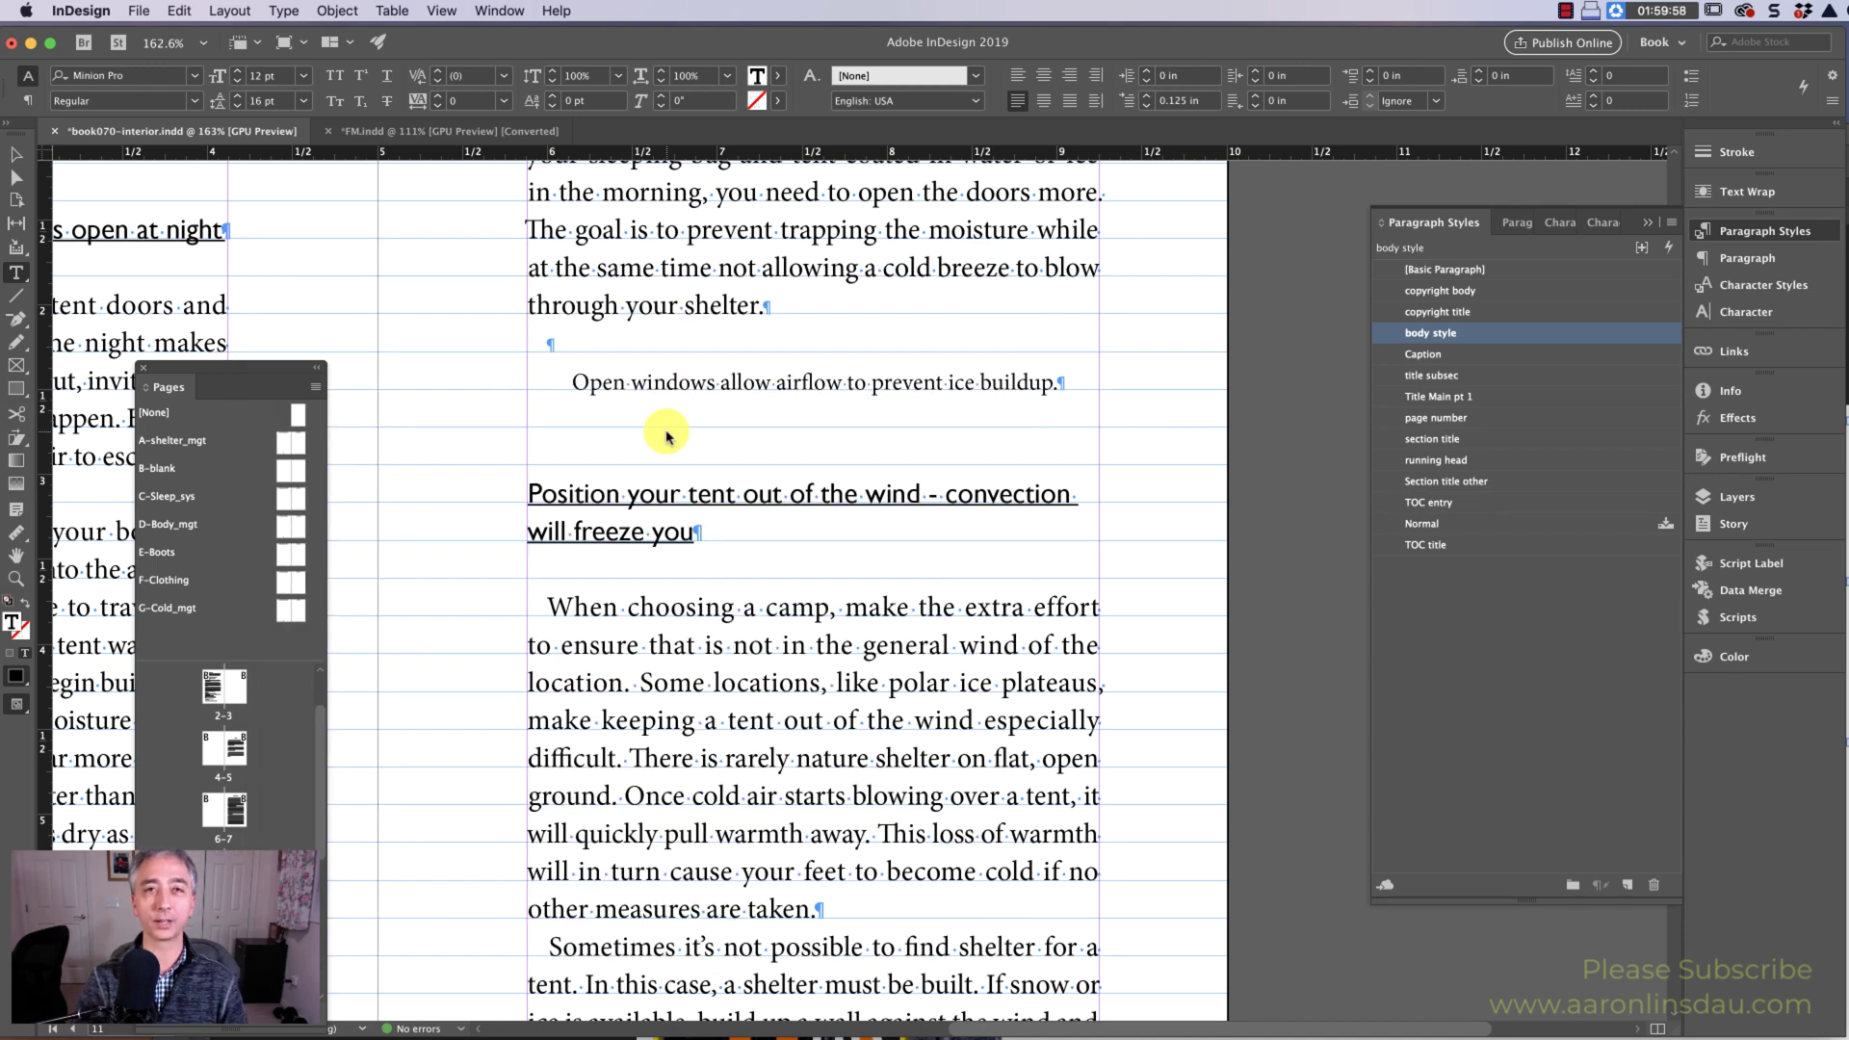